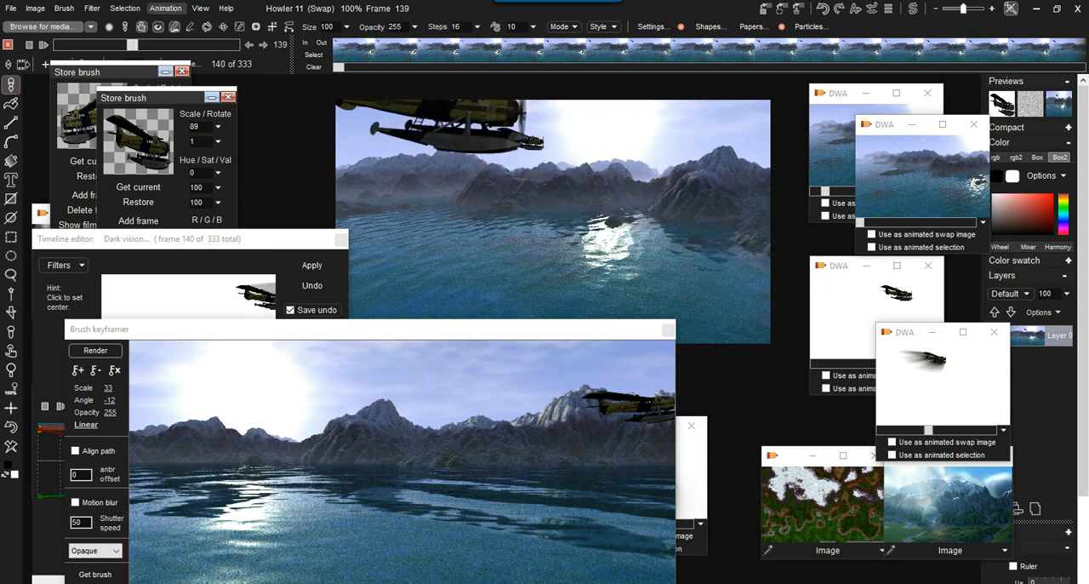
Store the current composite animation of the plane over the lake to disc.
click(165, 7)
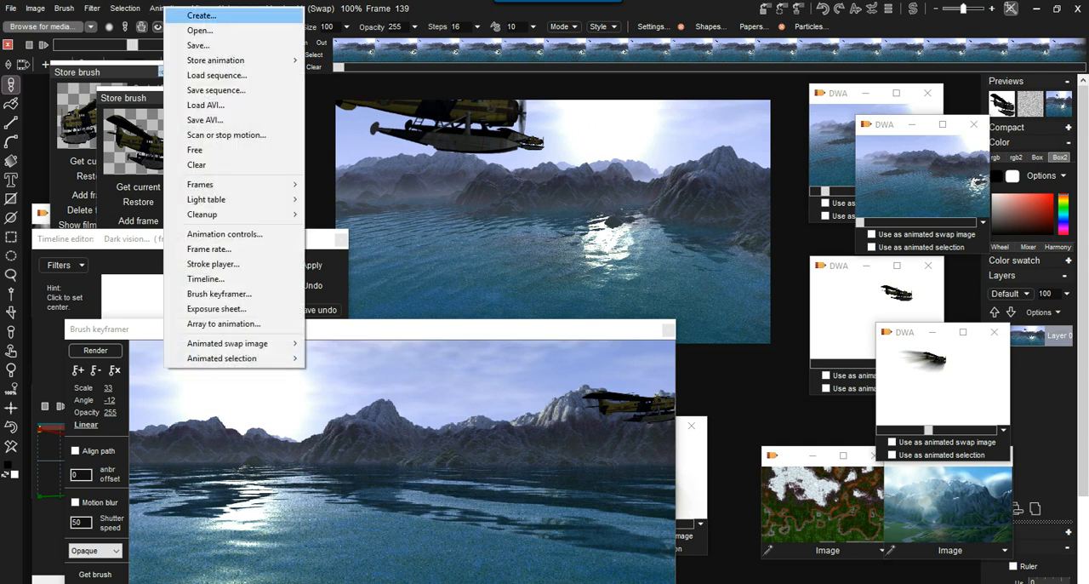
mouse_move(238, 60)
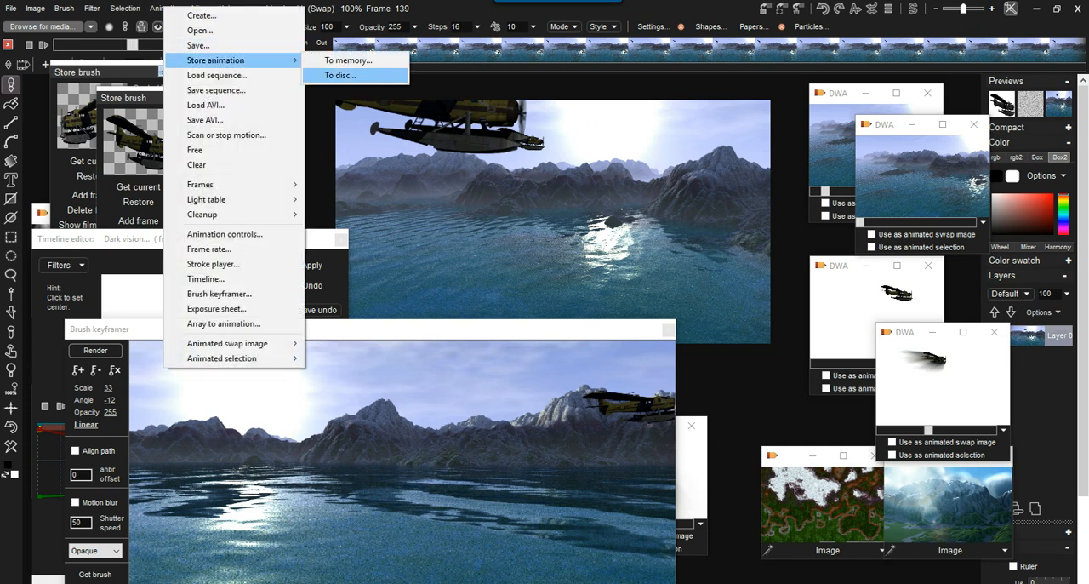
click(340, 75)
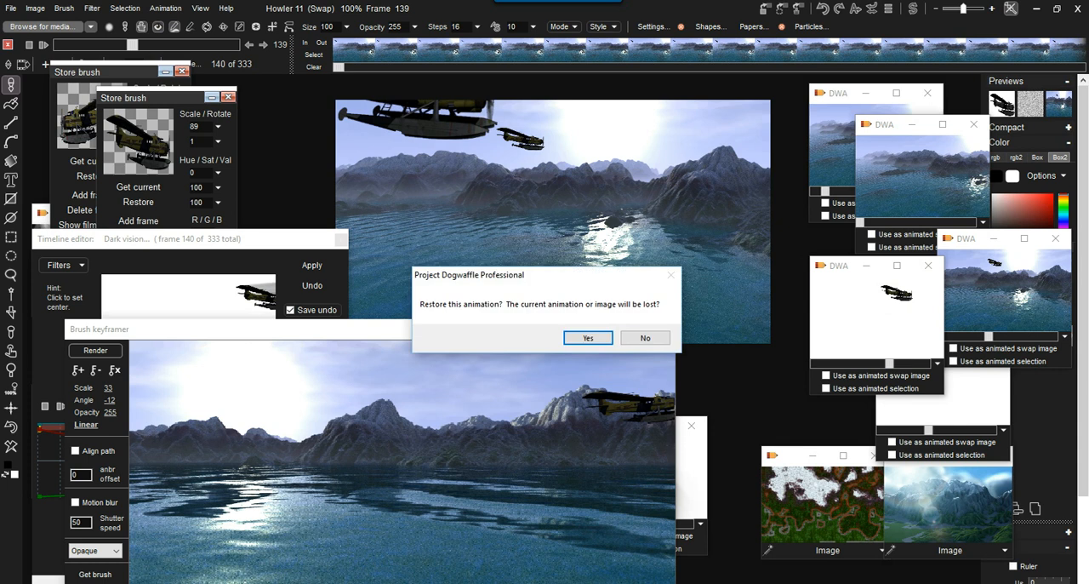
Restore the stored plane-on-white animation, followed by the stored blurred-plane animation, replacing the current one.
click(588, 338)
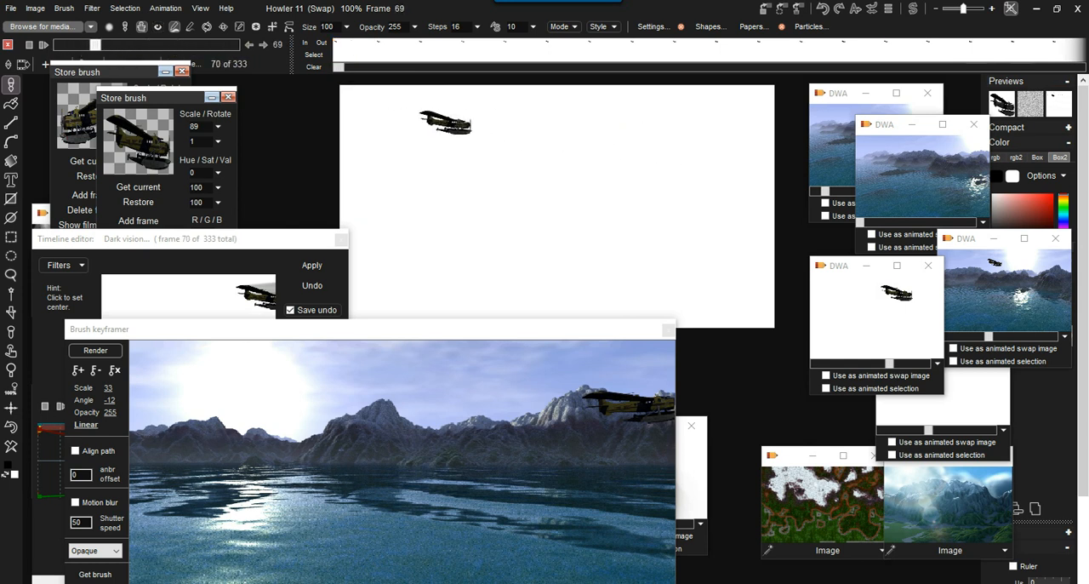
click(944, 396)
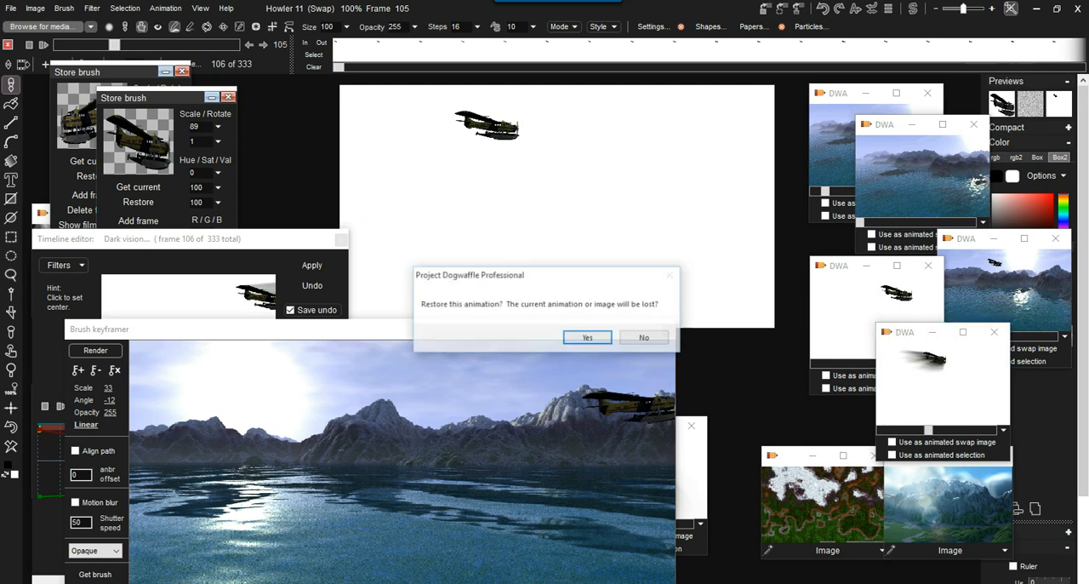
click(588, 337)
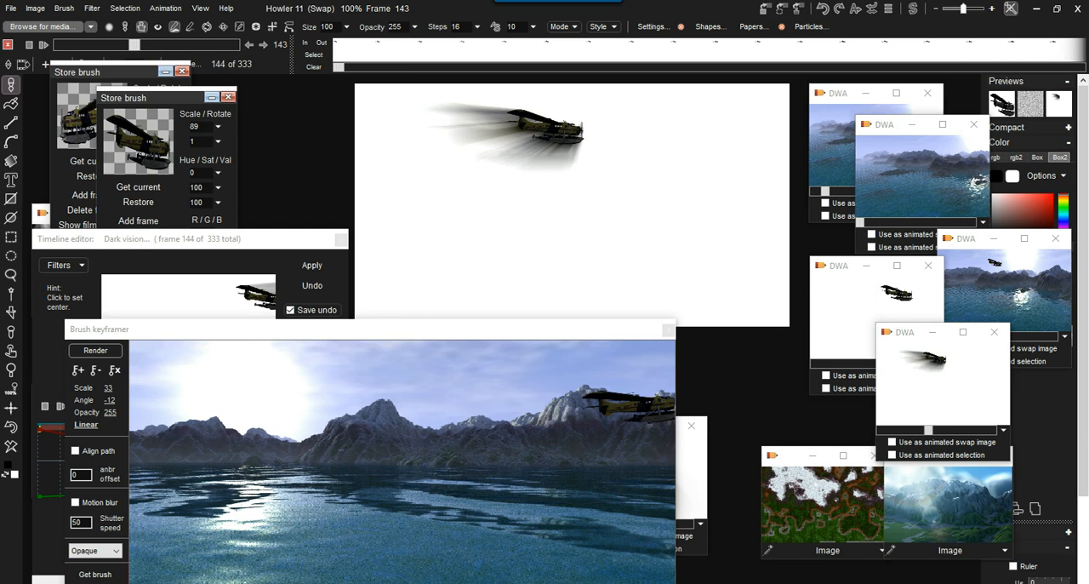
Spread out the stored plane animation windows and preview the flight path in the Brush keyframer at frame 66.
drag(922, 332, 987, 382)
drag(867, 266, 882, 286)
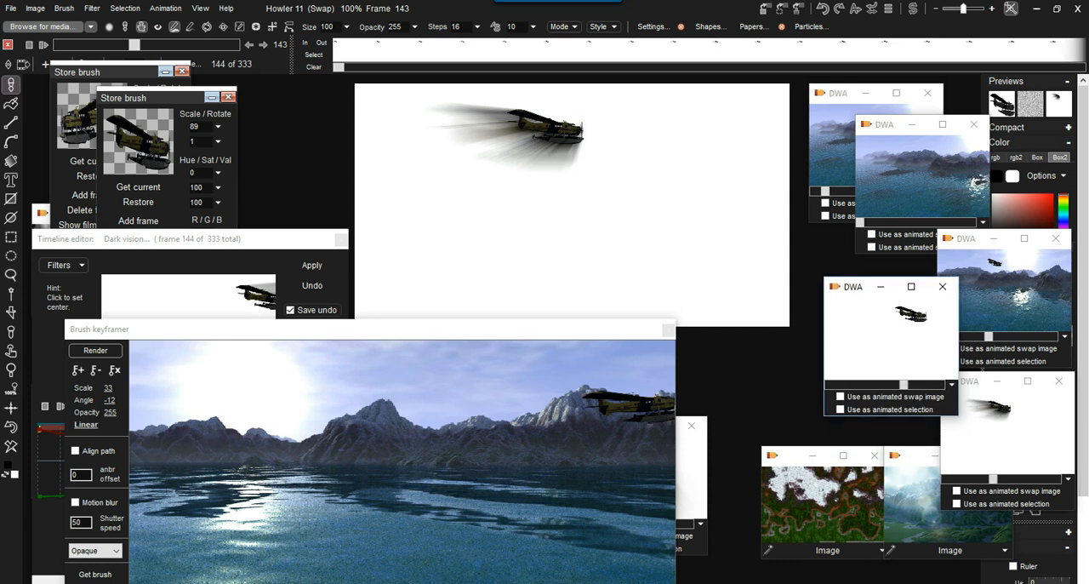
drag(370, 330, 416, 151)
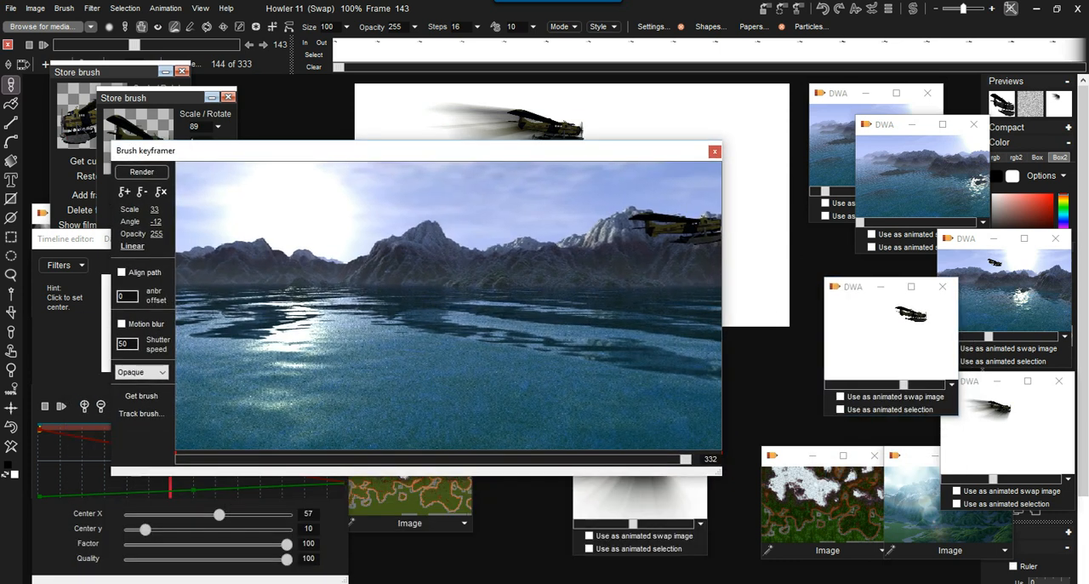
mouse_move(187, 459)
mouse_down()
mouse_move(505, 459)
mouse_move(281, 459)
mouse_up()
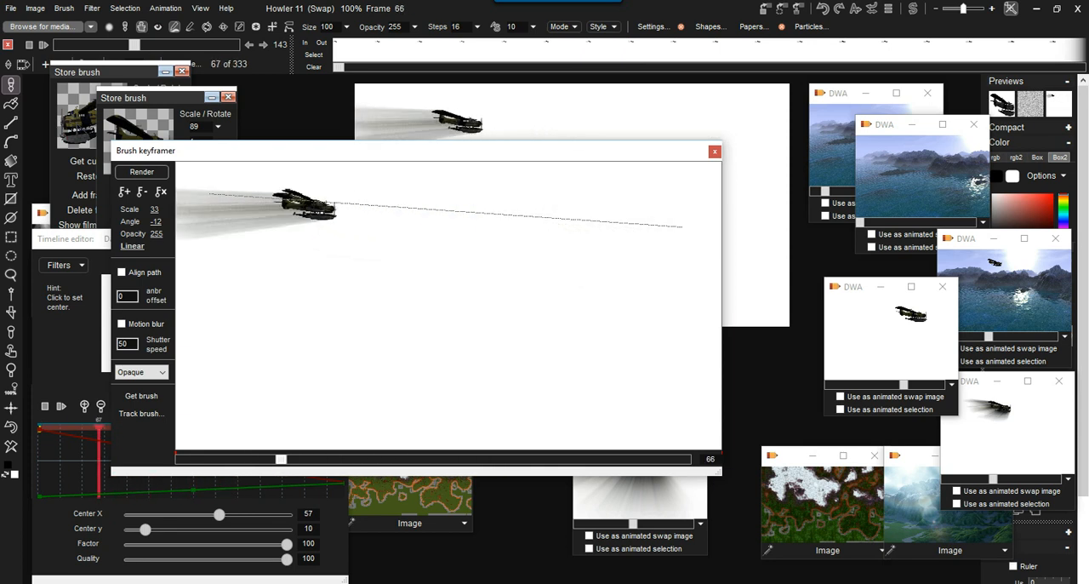
drag(341, 151, 331, 300)
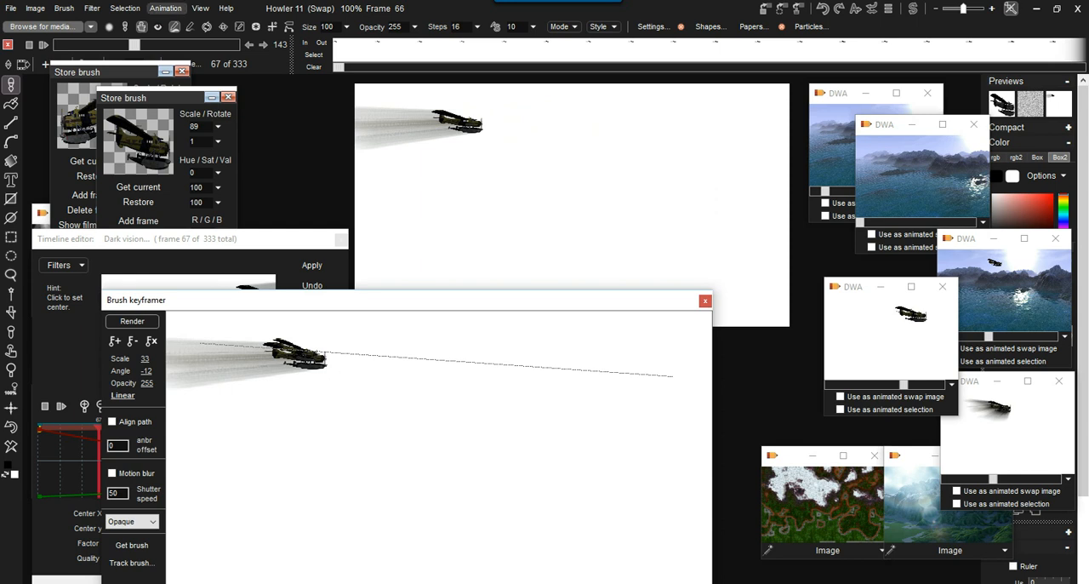
Clear the contents of the current animation.
click(165, 7)
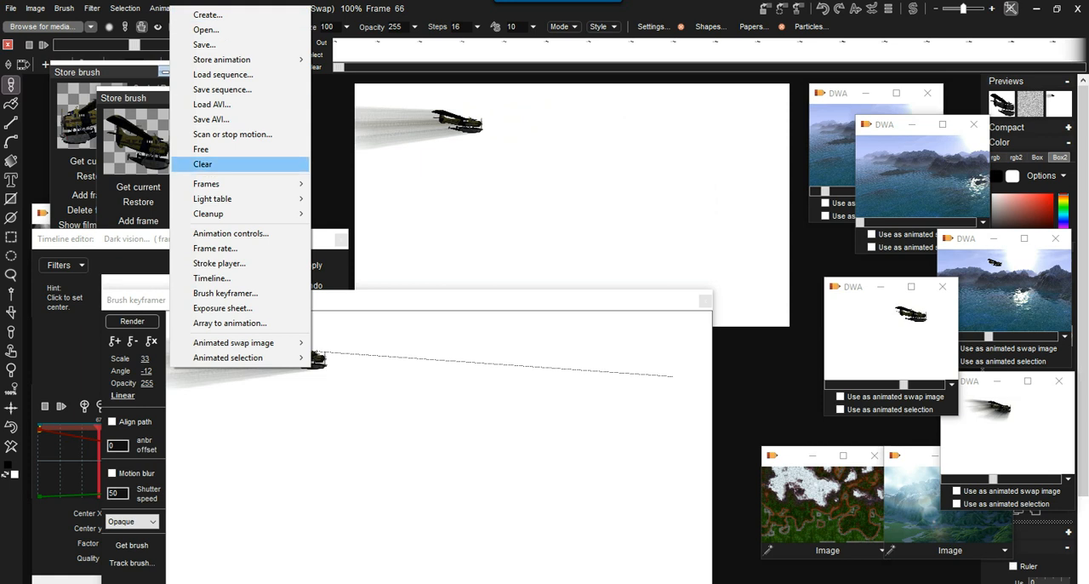
click(203, 163)
click(456, 361)
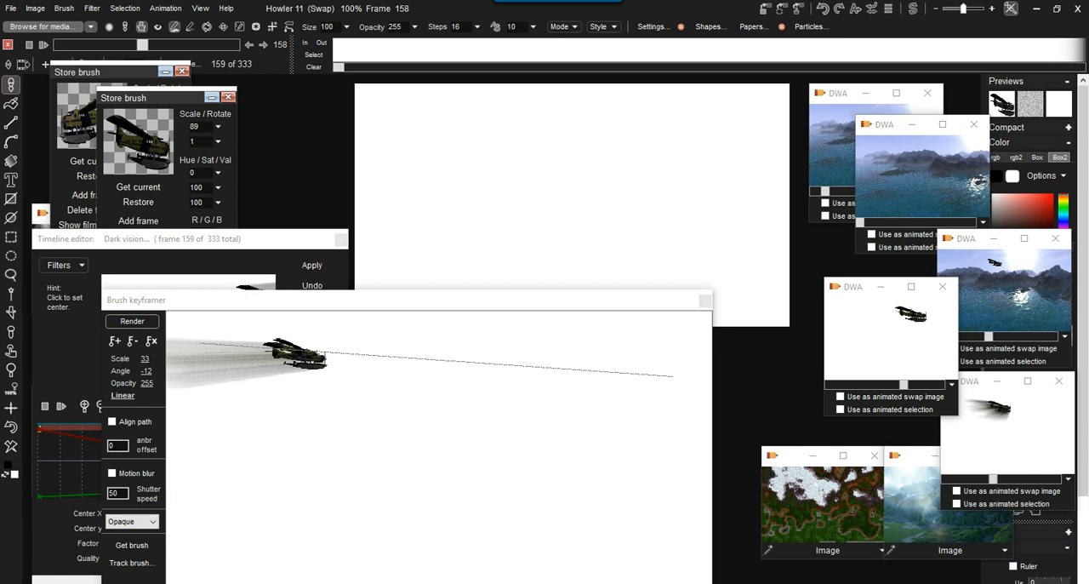
Preview the plane's flight path in the Brush keyframer at frame 116 and render it into the animation.
mouse_move(400, 300)
mouse_down()
mouse_move(414, 252)
mouse_move(399, 251)
mouse_move(400, 261)
mouse_up()
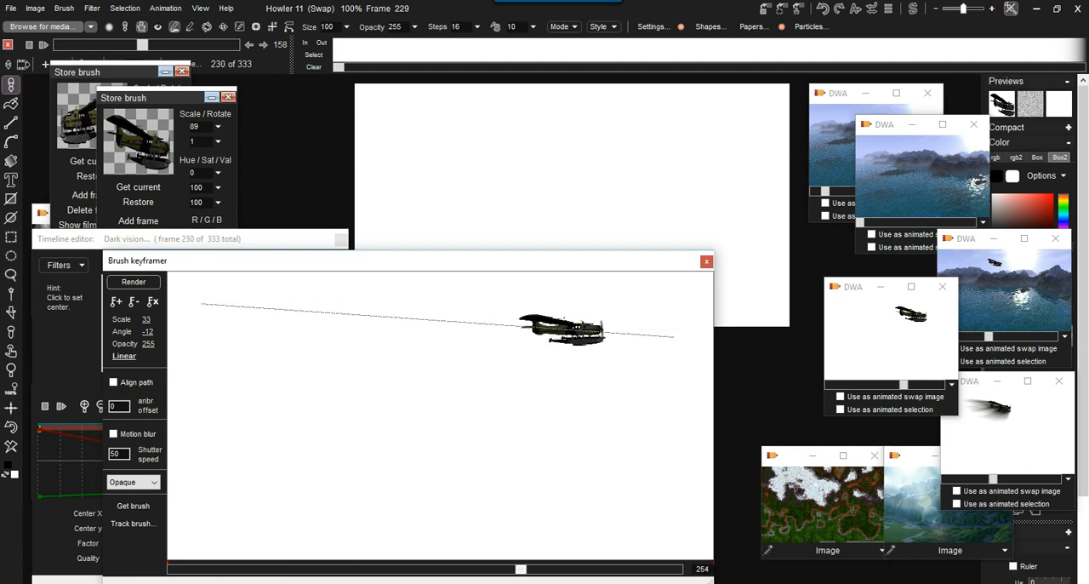
mouse_move(262, 569)
mouse_down()
mouse_move(172, 569)
mouse_move(677, 569)
mouse_move(172, 569)
mouse_move(502, 569)
mouse_move(349, 569)
mouse_up()
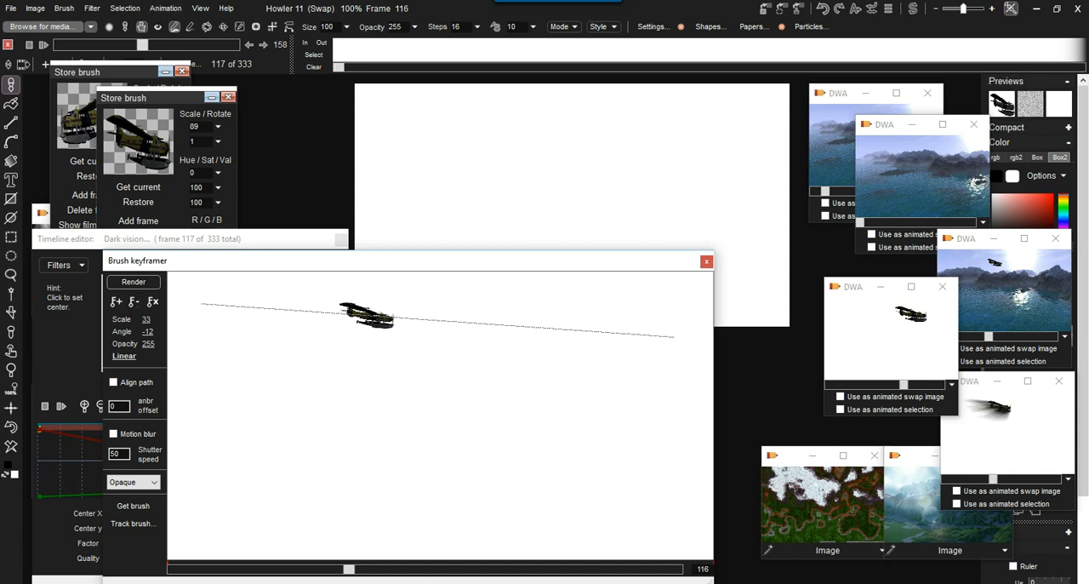
click(133, 282)
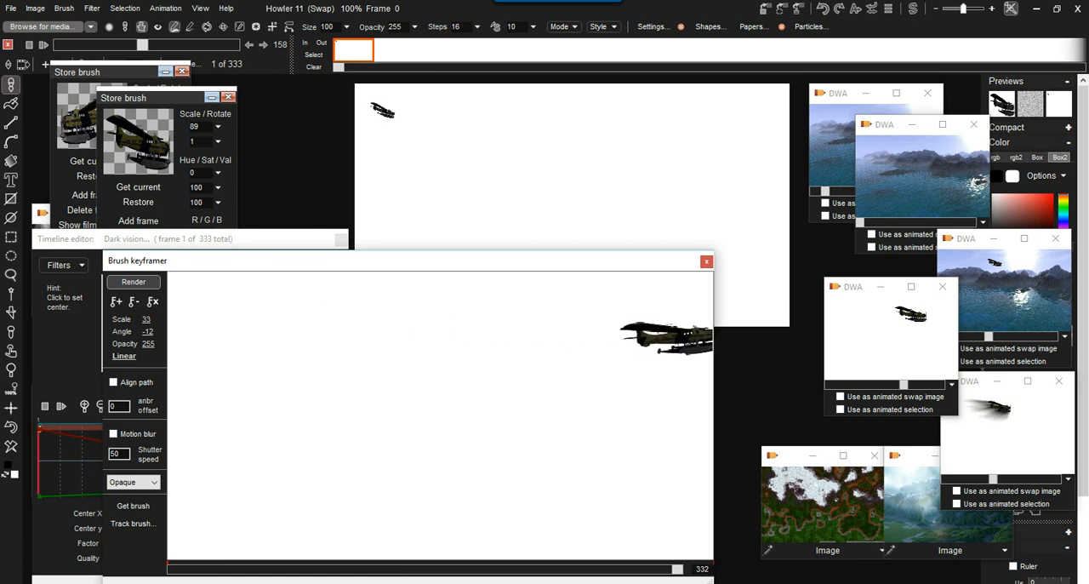
Store the rendered plane animation to disc and put its window in place of the older stored plane copy, which is closed.
click(165, 8)
mouse_move(223, 61)
click(342, 76)
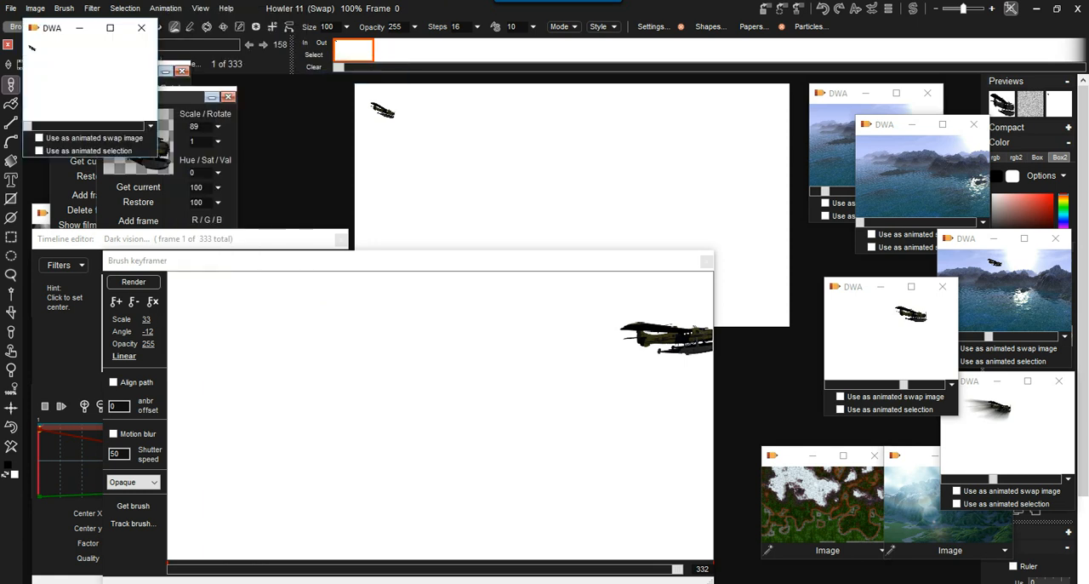
drag(54, 29, 909, 309)
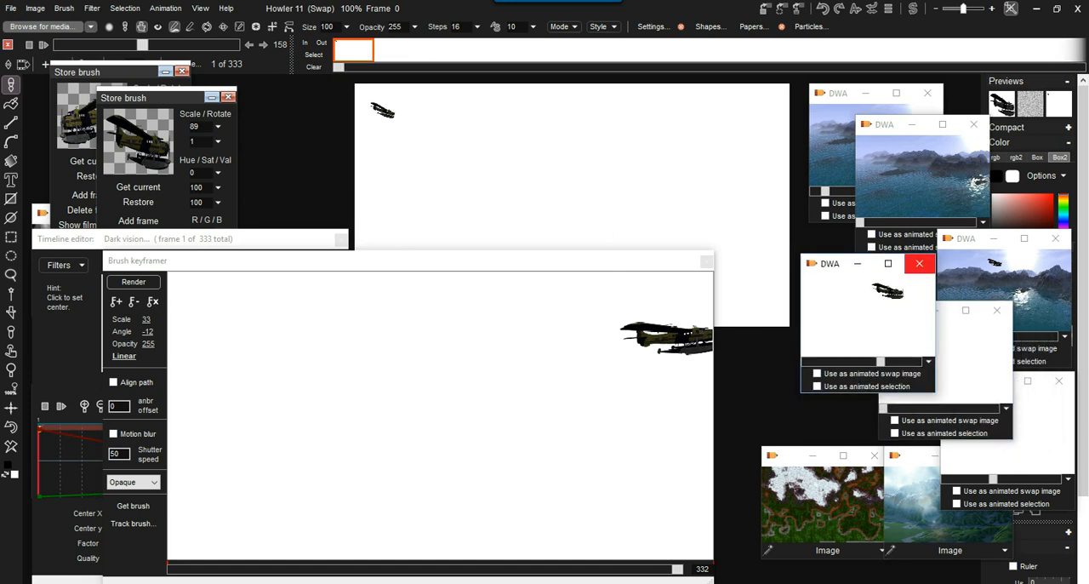
drag(910, 310, 861, 288)
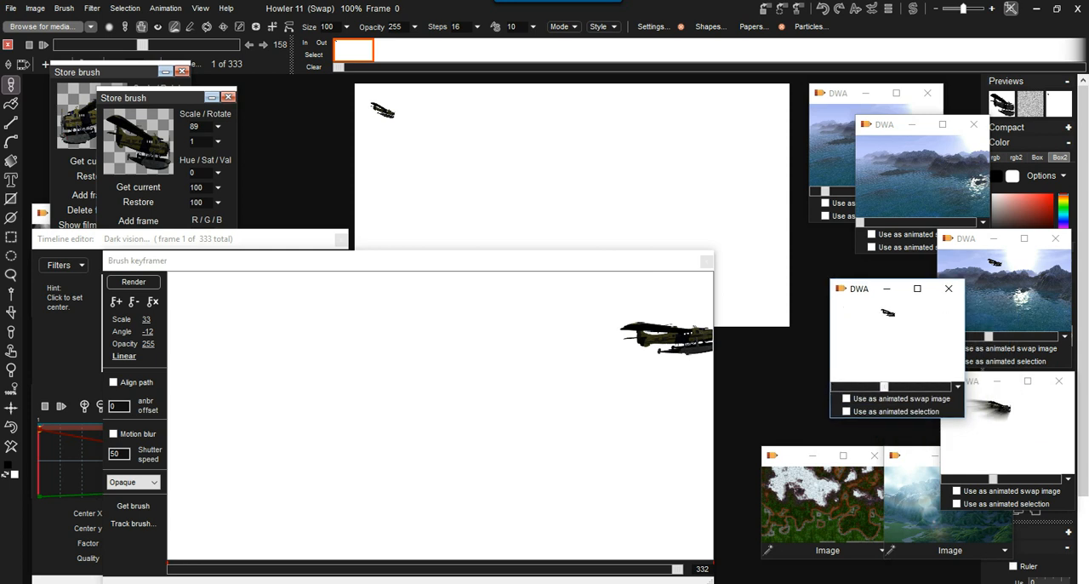
Enlarge the stored blurred-plane animation to examine the streaks, and close its window.
drag(974, 381, 669, 222)
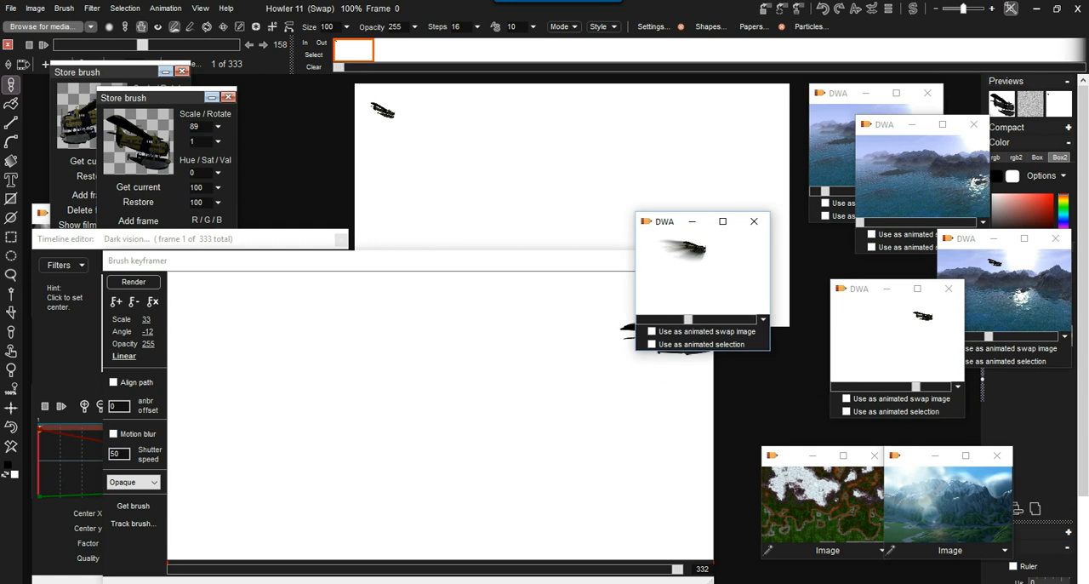
drag(770, 349, 1007, 483)
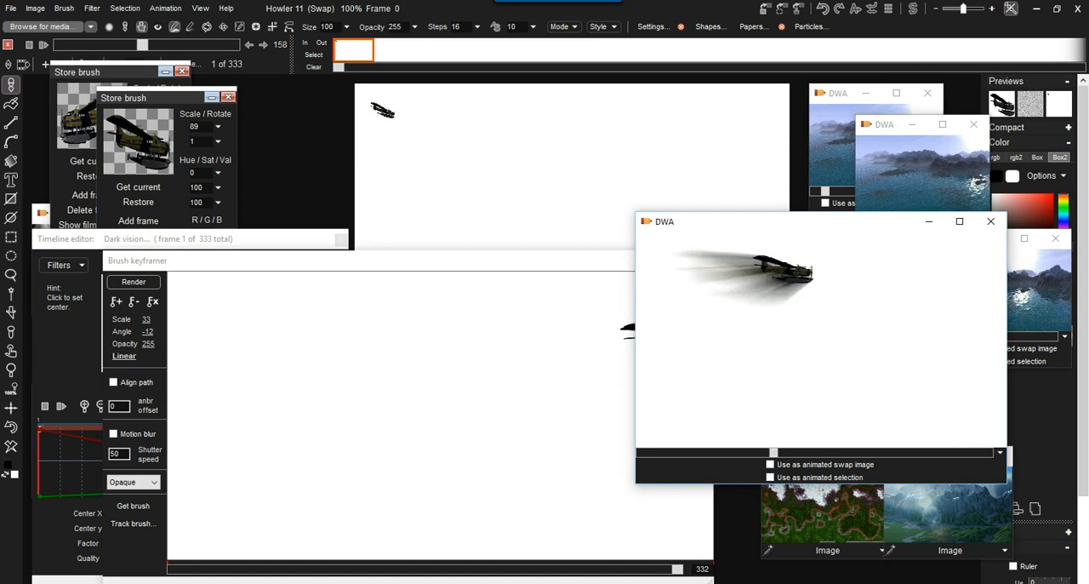
click(934, 167)
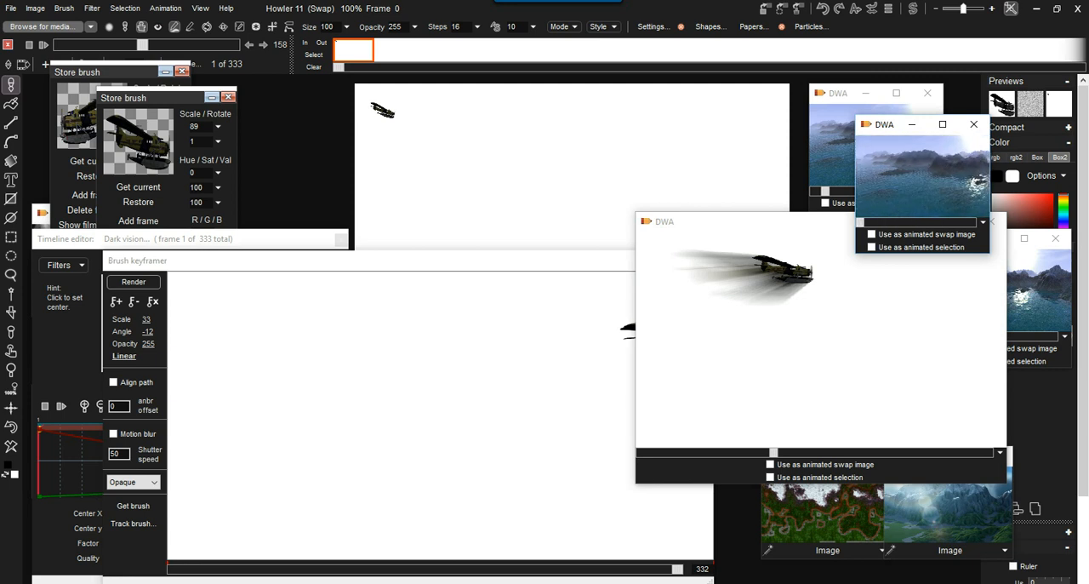
drag(757, 221, 775, 216)
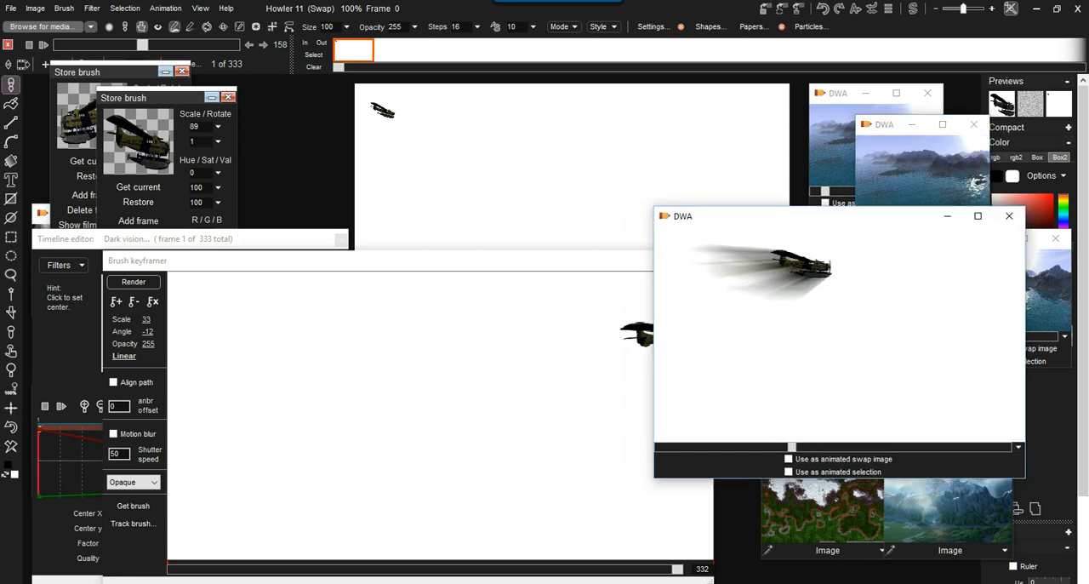
click(1009, 217)
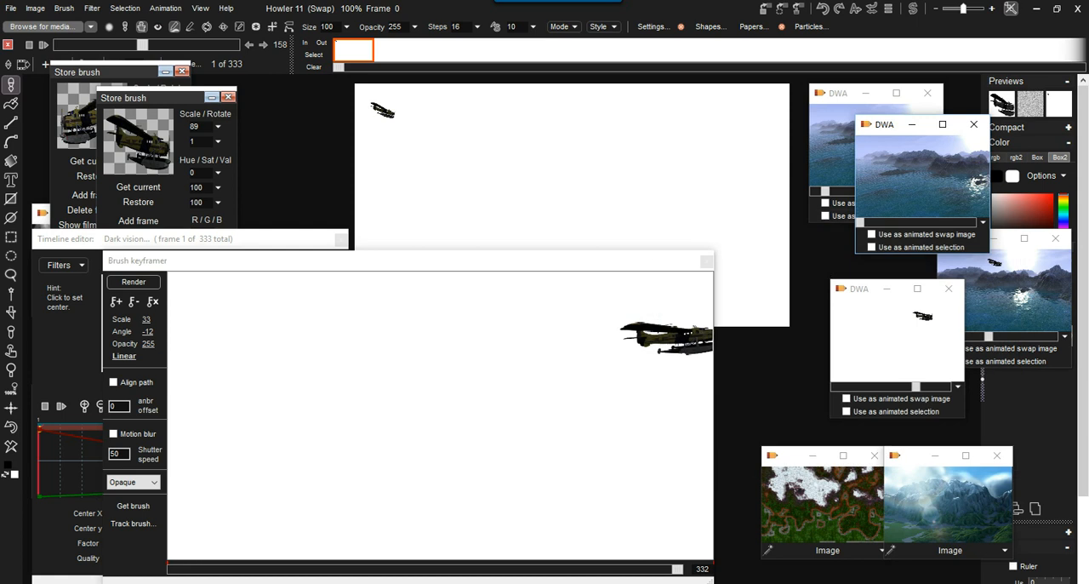
Shrink the Brush keyframer window and move it clear of the canvas and the timeline editor.
drag(443, 260, 569, 175)
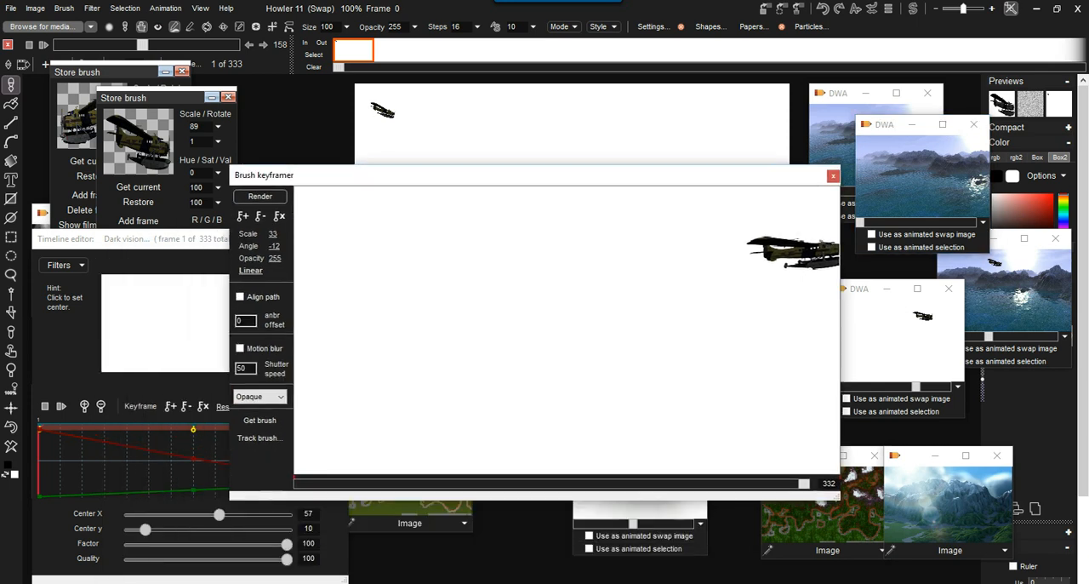
mouse_move(230, 499)
mouse_down()
mouse_move(418, 493)
mouse_move(480, 359)
mouse_up()
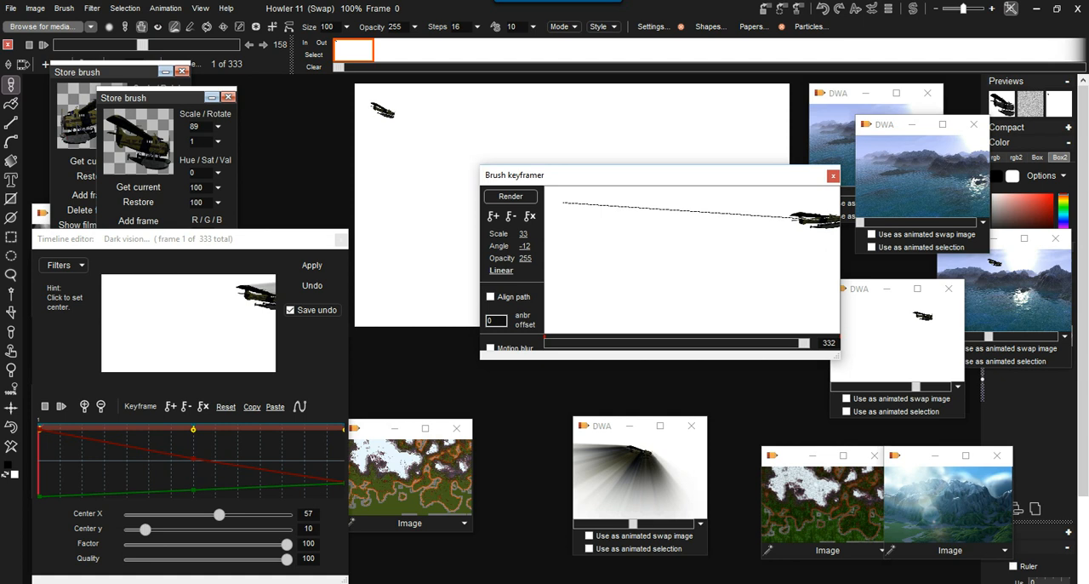
drag(480, 359, 561, 376)
mouse_move(613, 174)
mouse_down()
mouse_move(724, 347)
mouse_move(770, 362)
mouse_move(749, 384)
mouse_move(784, 384)
mouse_up()
Enlarge the stored dark-streak plane animation to examine it, shrink it again and set it aside over the Brush keyframer.
drag(612, 425, 410, 138)
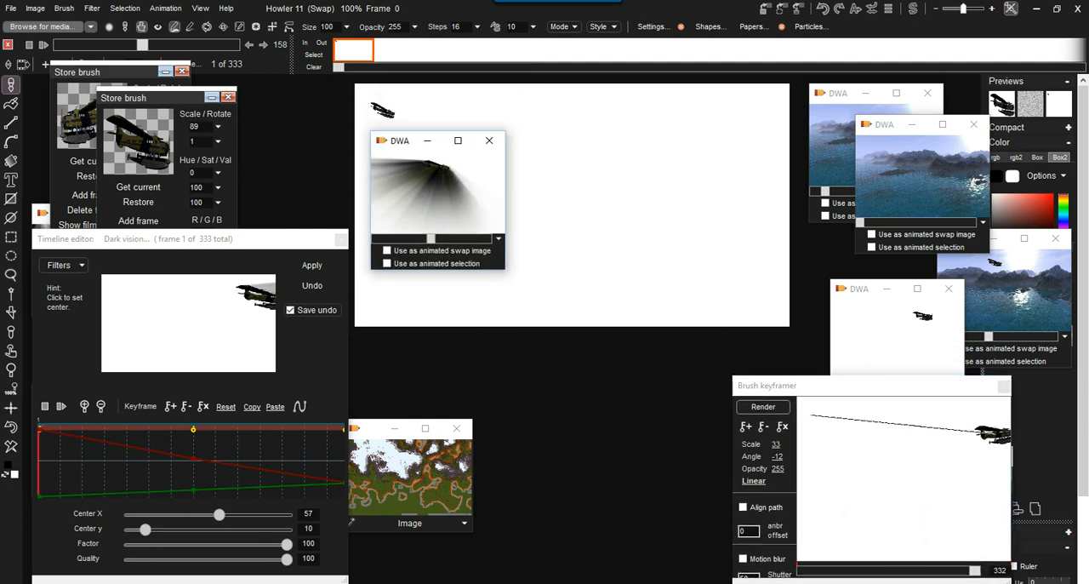
drag(505, 269, 849, 418)
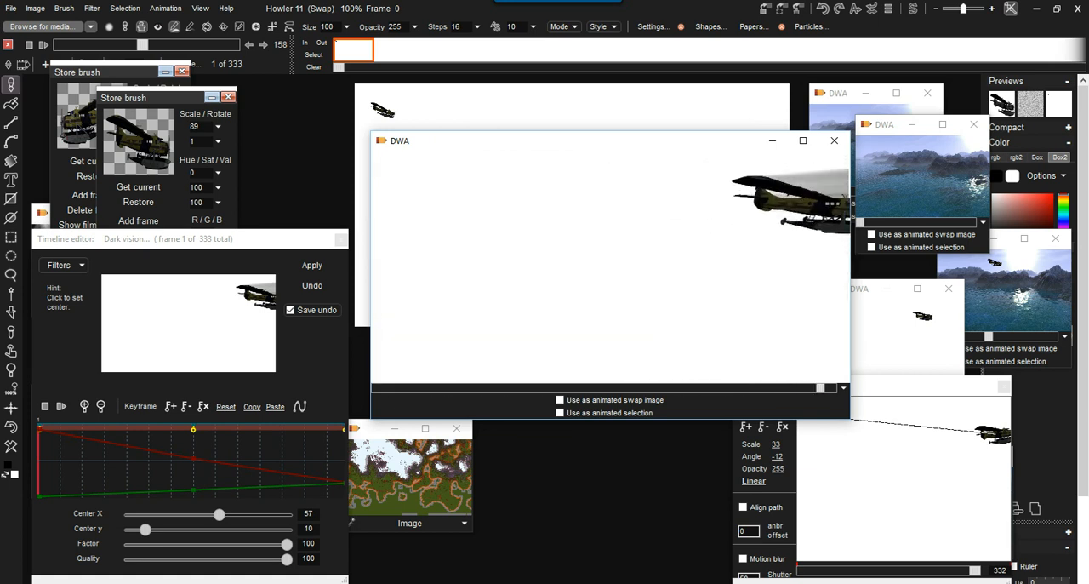
drag(850, 419, 527, 269)
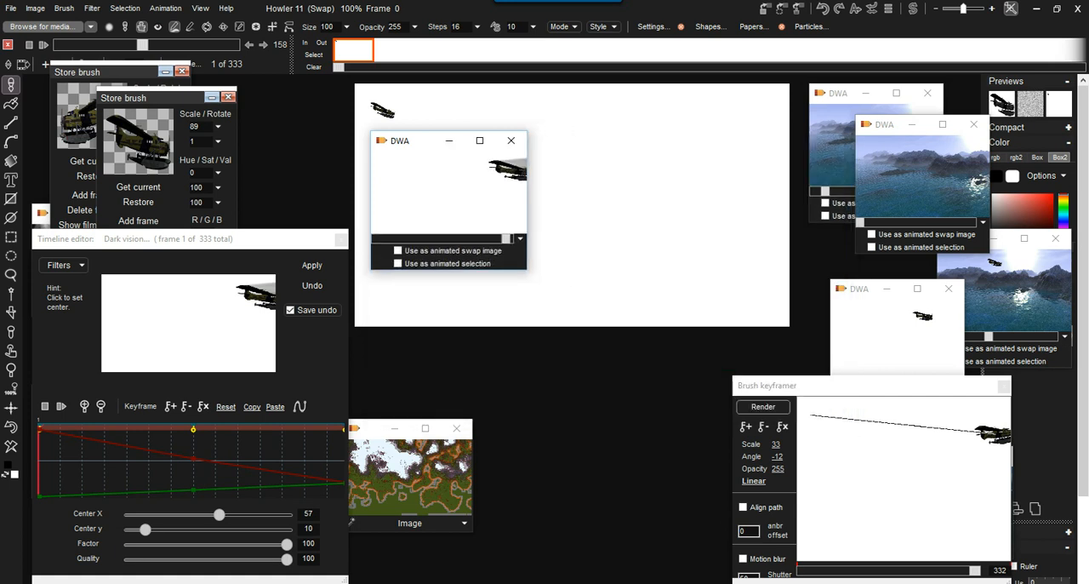
drag(417, 140, 779, 422)
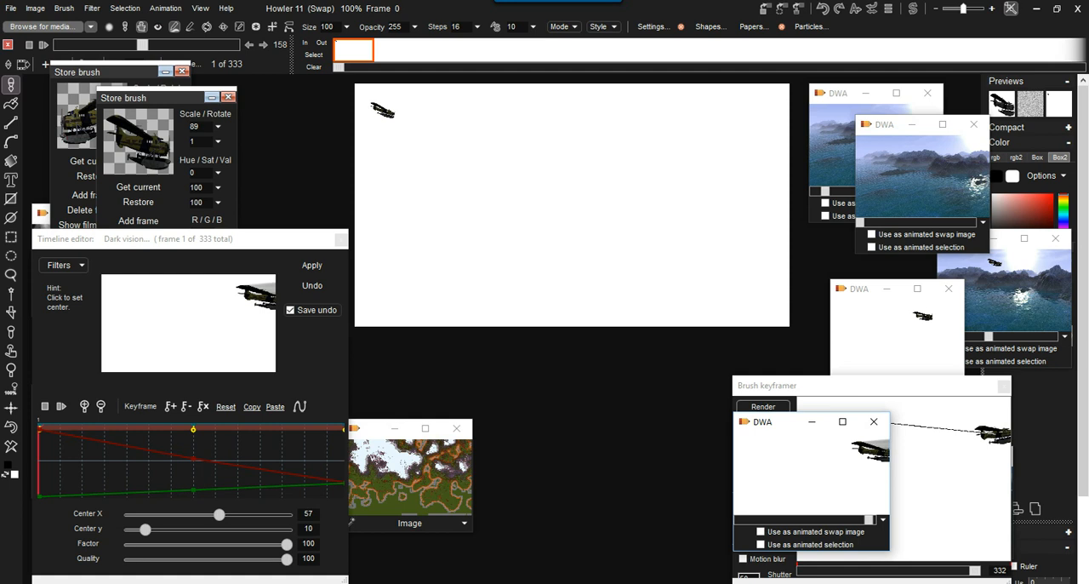
Go to frame 232 of the animation and close the Dark vision timeline editor, moving the overlapping Store brush window aside.
mouse_move(77, 71)
mouse_down()
mouse_move(152, 89)
mouse_move(229, 137)
mouse_up()
drag(101, 44, 181, 44)
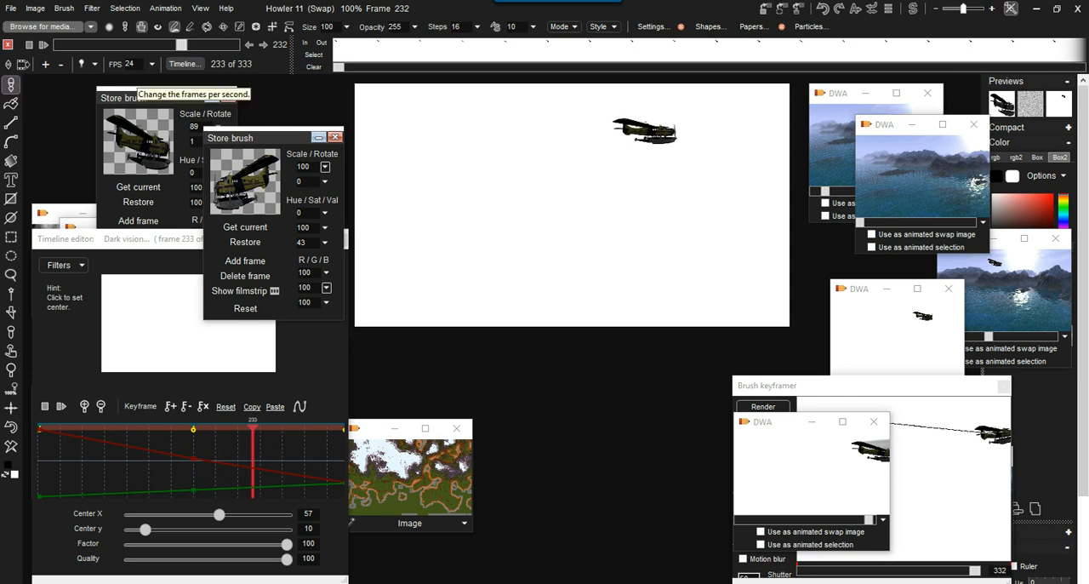
drag(154, 239, 237, 112)
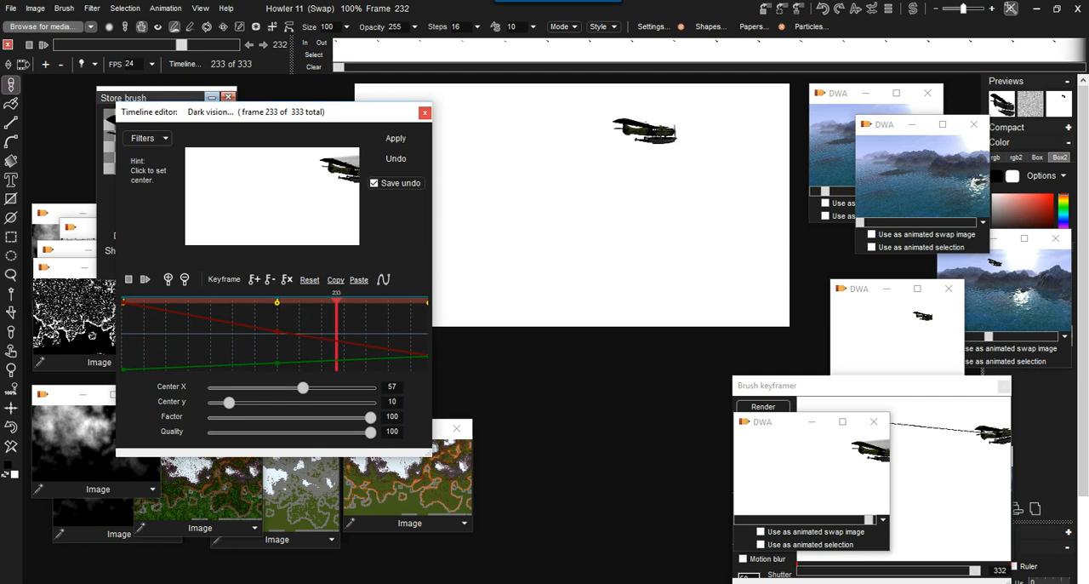
click(425, 113)
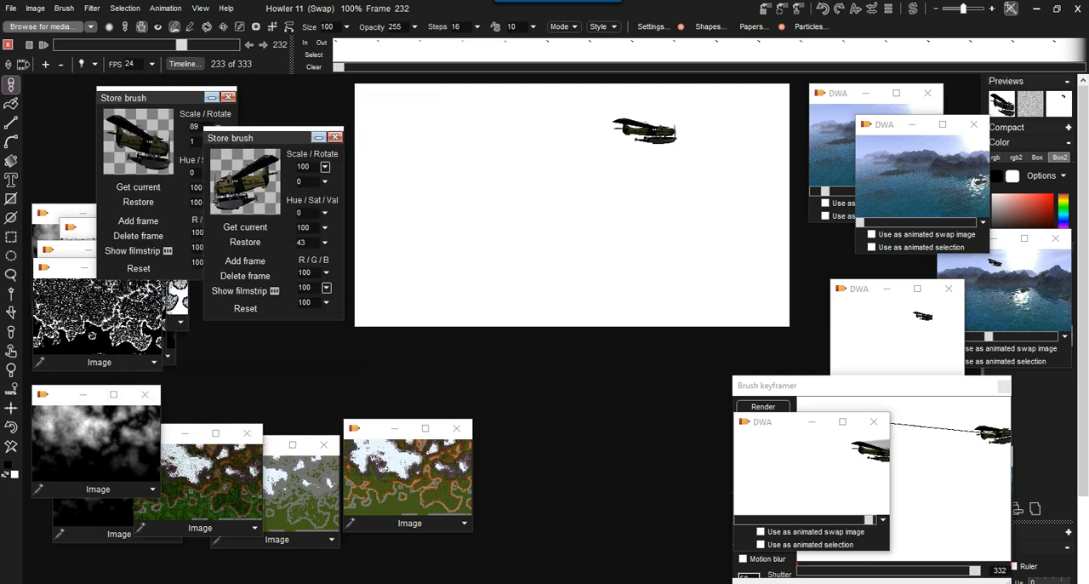
Open a new timeline editor with the Zoom blur filter and place its center on the plane, at X 64 and Y 19.
click(184, 64)
mouse_move(247, 86)
mouse_down()
mouse_move(164, 105)
mouse_move(169, 167)
mouse_up()
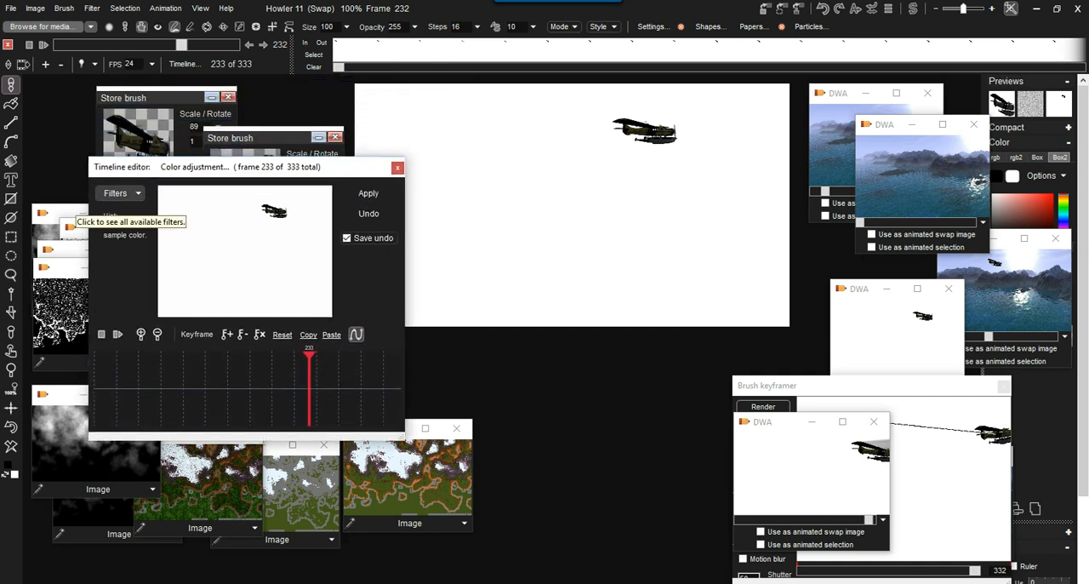
click(119, 193)
scroll(208, 292, down, 6)
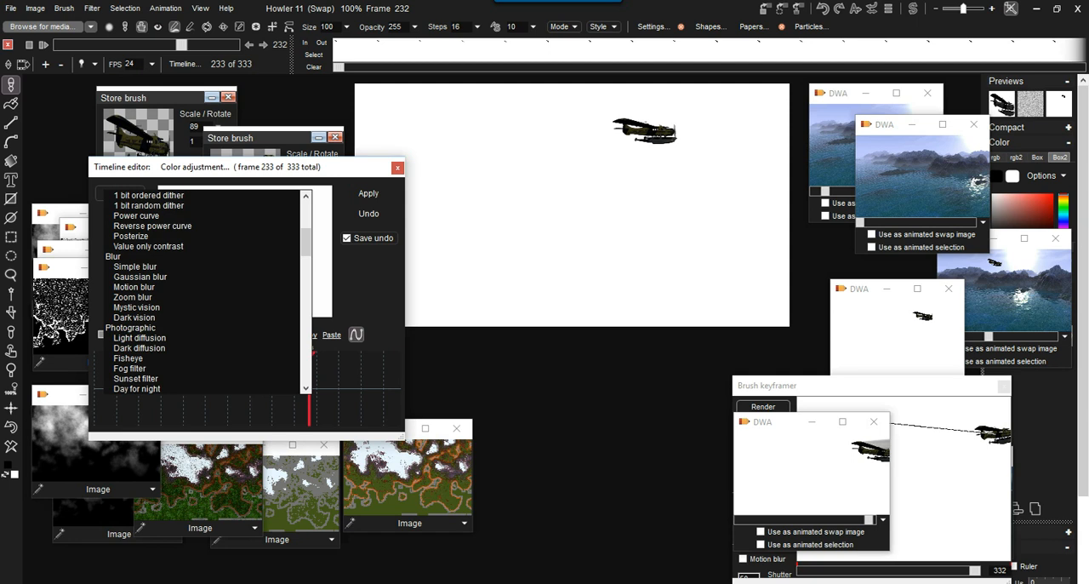
click(133, 297)
drag(297, 188, 269, 210)
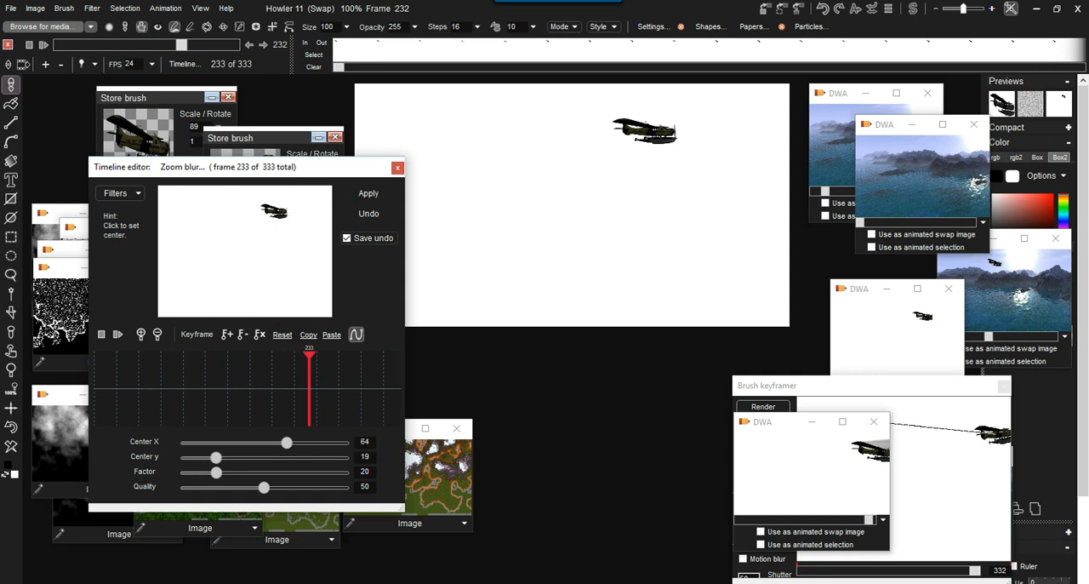
Try the Zoom blur with quality 70, factor 87 and its center moved to X 31, Y 6.
drag(263, 486, 296, 487)
drag(216, 472, 322, 472)
drag(270, 210, 211, 192)
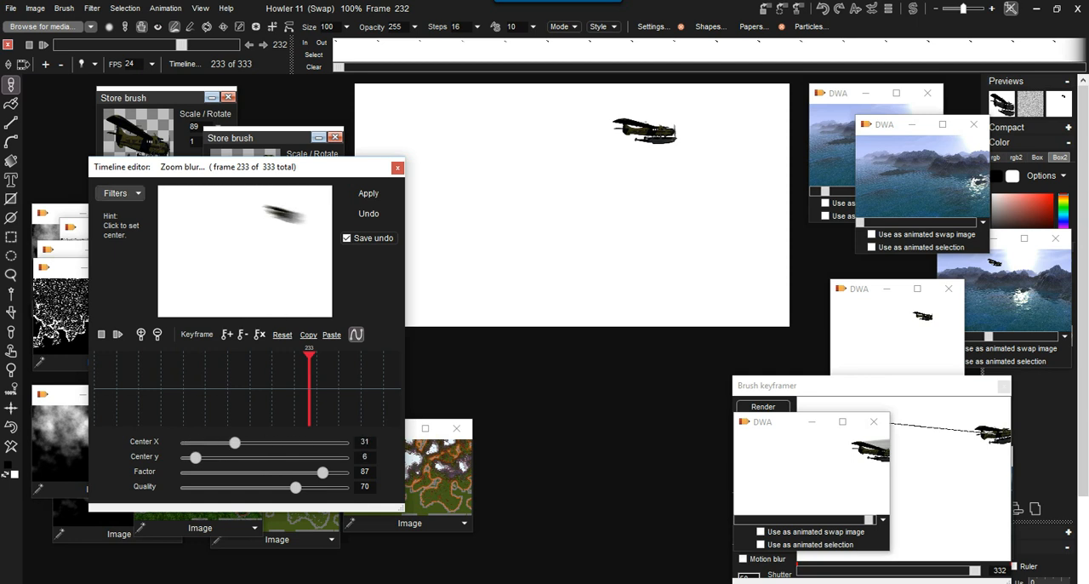
Switch the timeline editor's filter to Dark vision and place its center at X 55, Y 11.
click(119, 193)
click(134, 318)
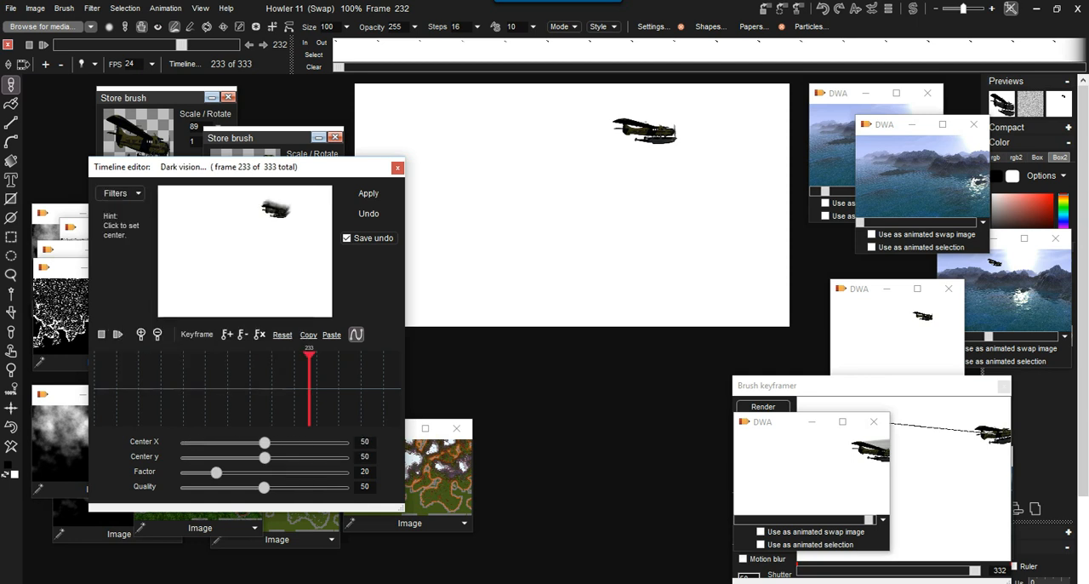
drag(283, 195, 239, 209)
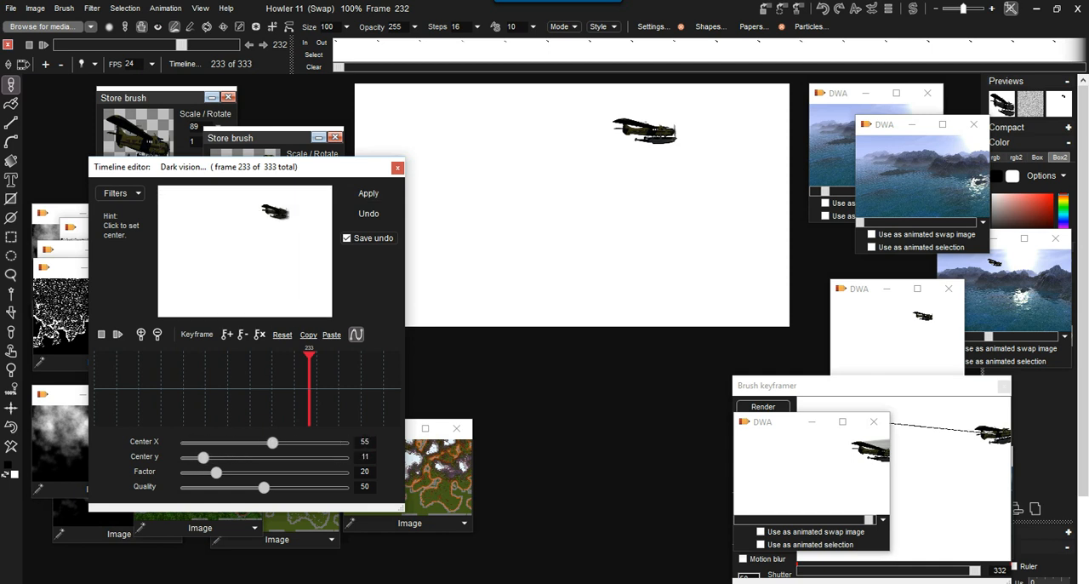
Add a Dark vision keyframe at frame 18 with the center at X 85, Y 19.
click(162, 374)
drag(162, 374, 109, 374)
drag(298, 207, 306, 210)
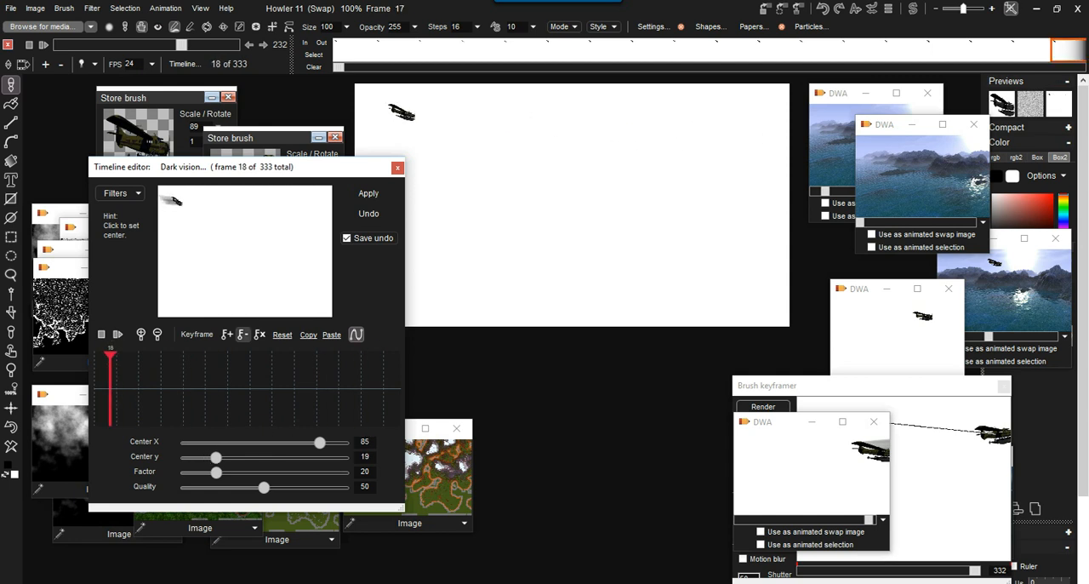
click(227, 334)
Add a keyframe at frame 332 with the center at X 16, Y 17 and factor 100.
drag(109, 375, 400, 374)
click(181, 201)
mouse_move(182, 202)
mouse_down()
mouse_move(180, 218)
mouse_move(183, 199)
mouse_move(186, 208)
mouse_up()
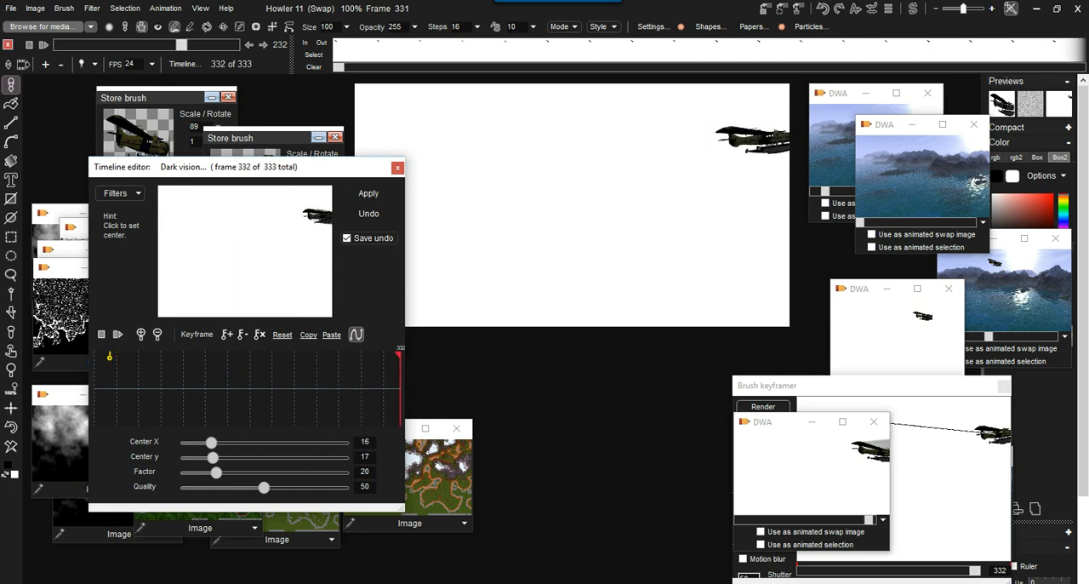
drag(216, 472, 343, 472)
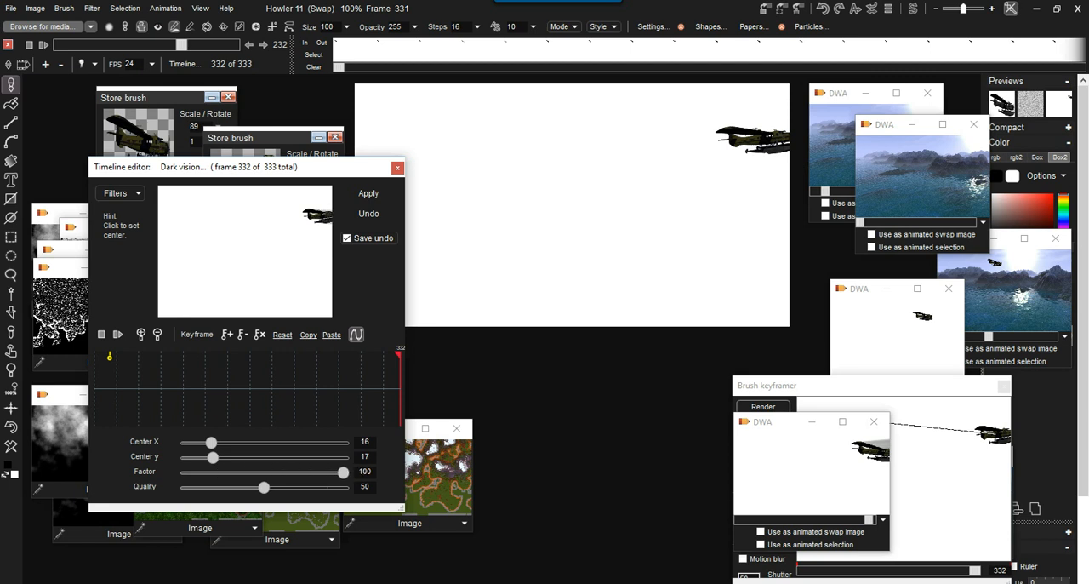
click(228, 334)
Return the timeline editor to frame 3 and restore the stored seascape animation as the current animation.
click(205, 374)
drag(205, 374, 96, 375)
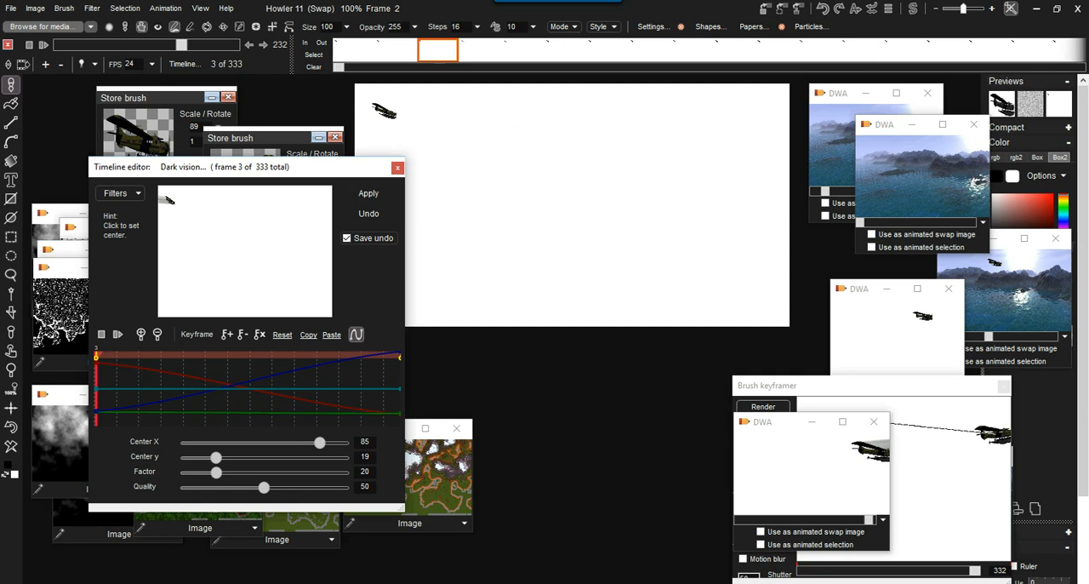
click(368, 213)
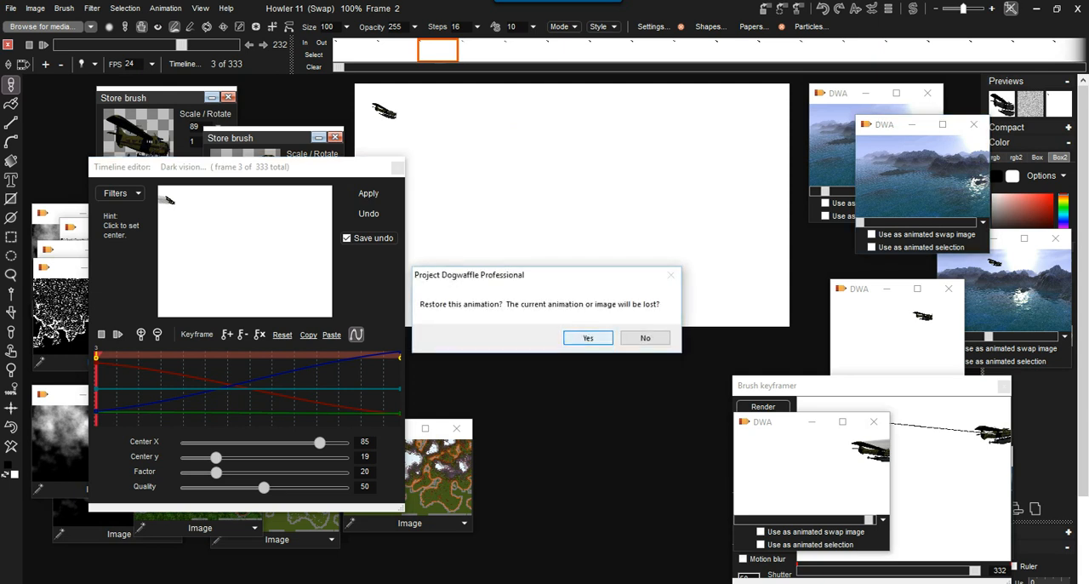
click(587, 338)
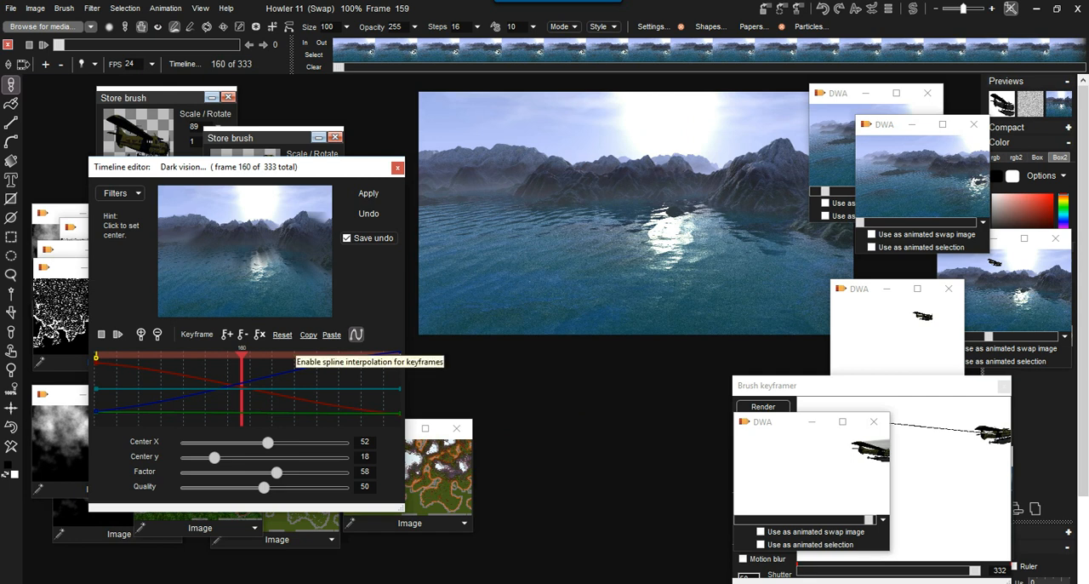
Turn off spline interpolation and delete all keyframes from the timeline editor.
click(355, 334)
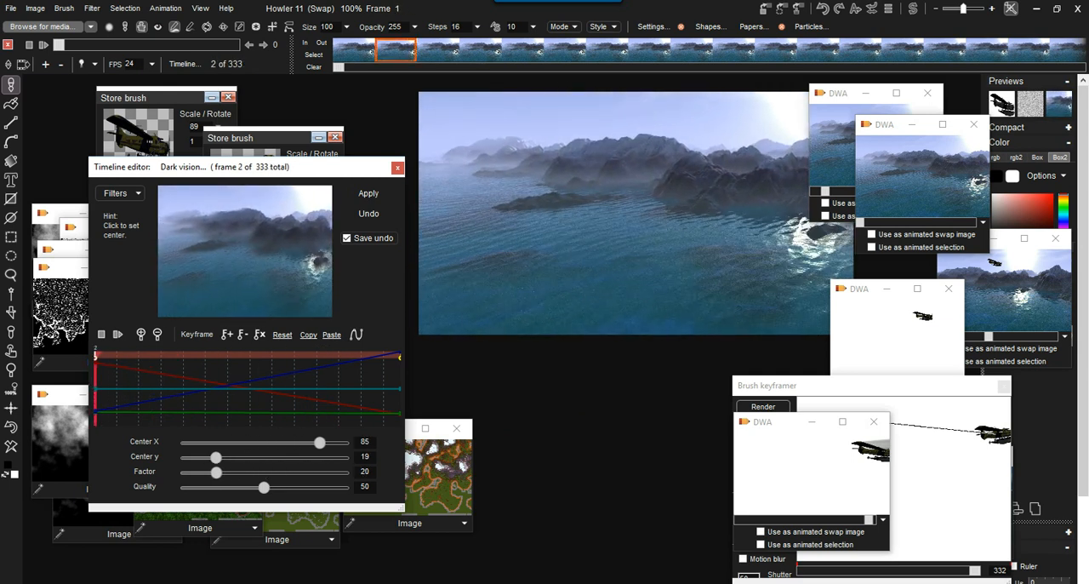
click(260, 334)
click(524, 338)
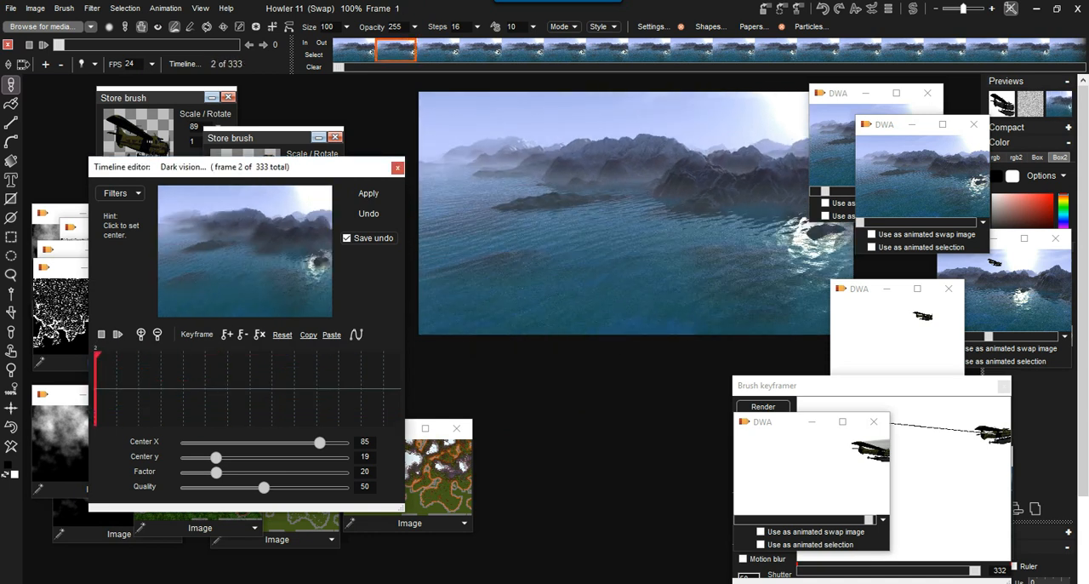
Add a keyframe at frame 2 with the center on the sun at X 89, Y 7, factor 100 and quality 86.
click(313, 195)
drag(216, 471, 342, 471)
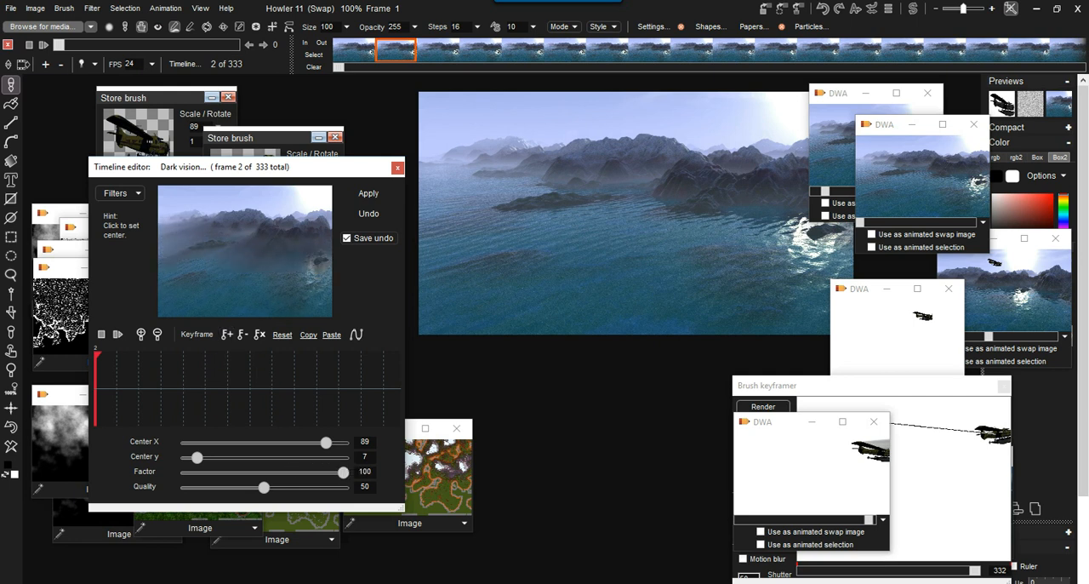
drag(263, 487, 321, 487)
click(226, 334)
Add a keyframe at frame 330 with the center at X 20, Y 17.
drag(230, 374, 398, 374)
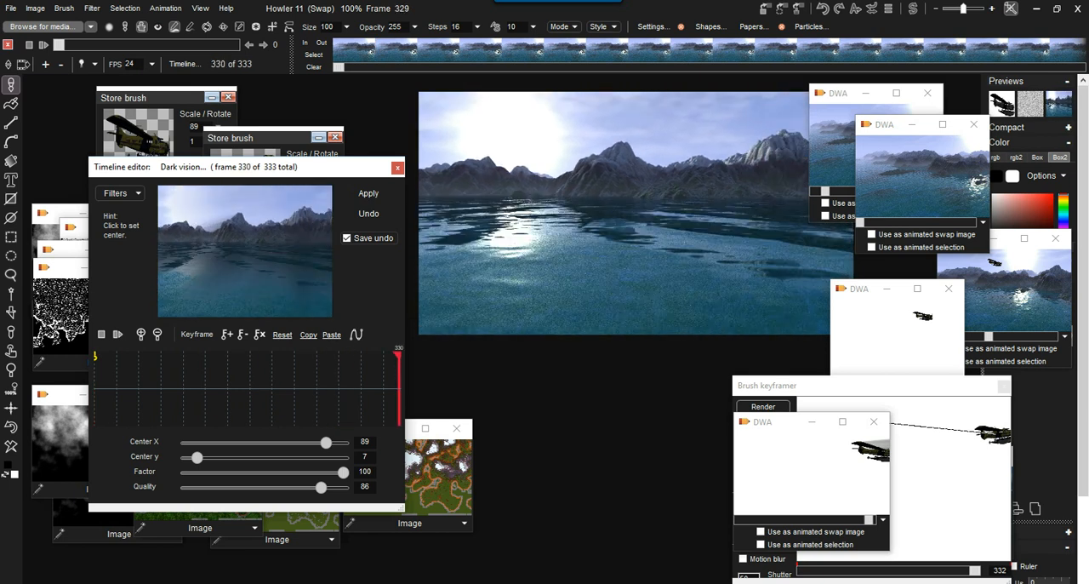
drag(185, 202, 194, 208)
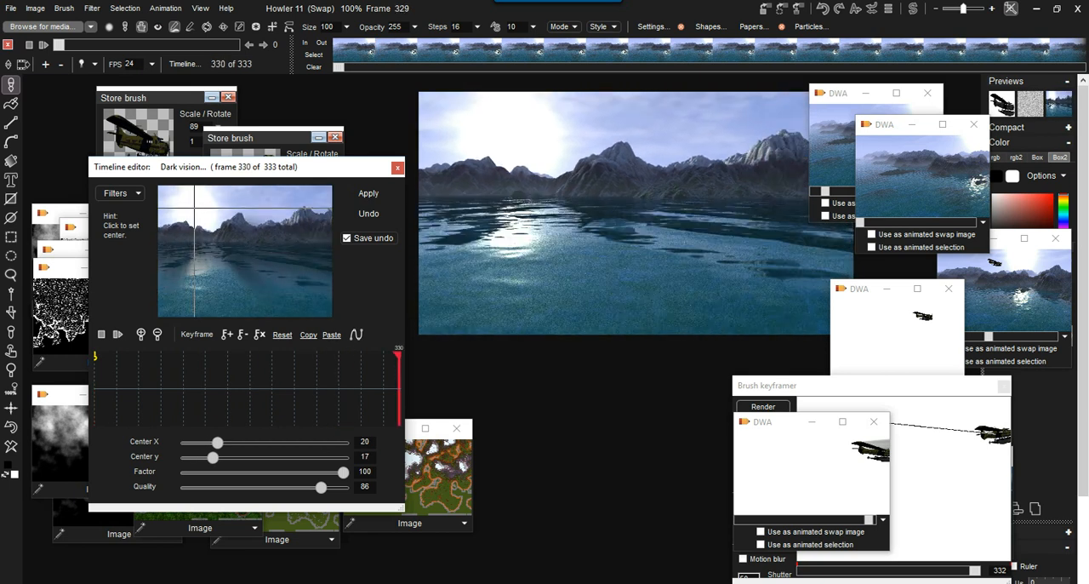
click(226, 333)
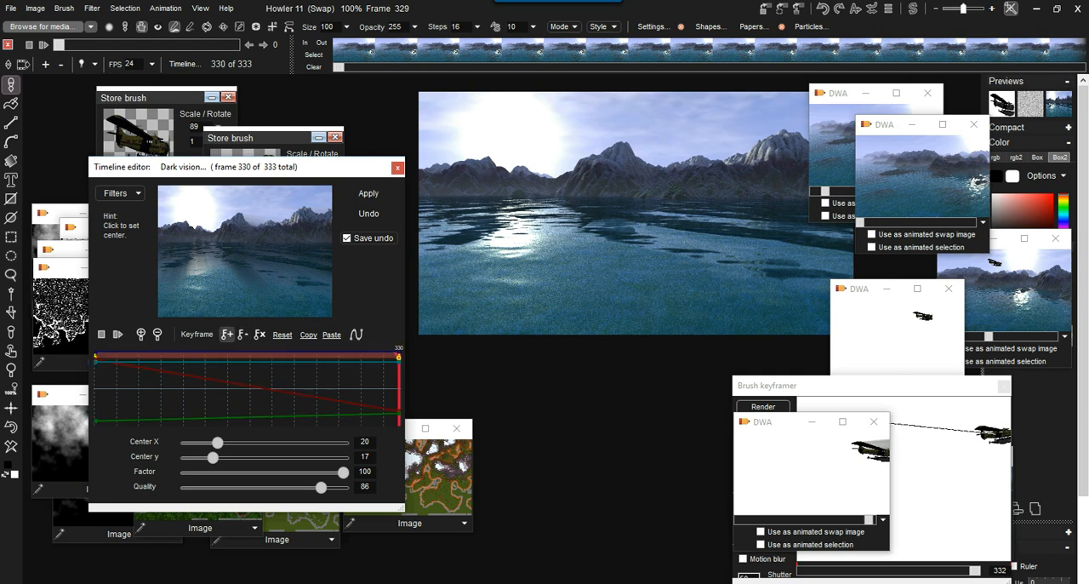
Add a middle keyframe at frame 156 with the center on the sun at X 58, Y 11.
drag(282, 233, 242, 210)
click(195, 357)
drag(194, 357, 238, 357)
click(261, 201)
click(226, 334)
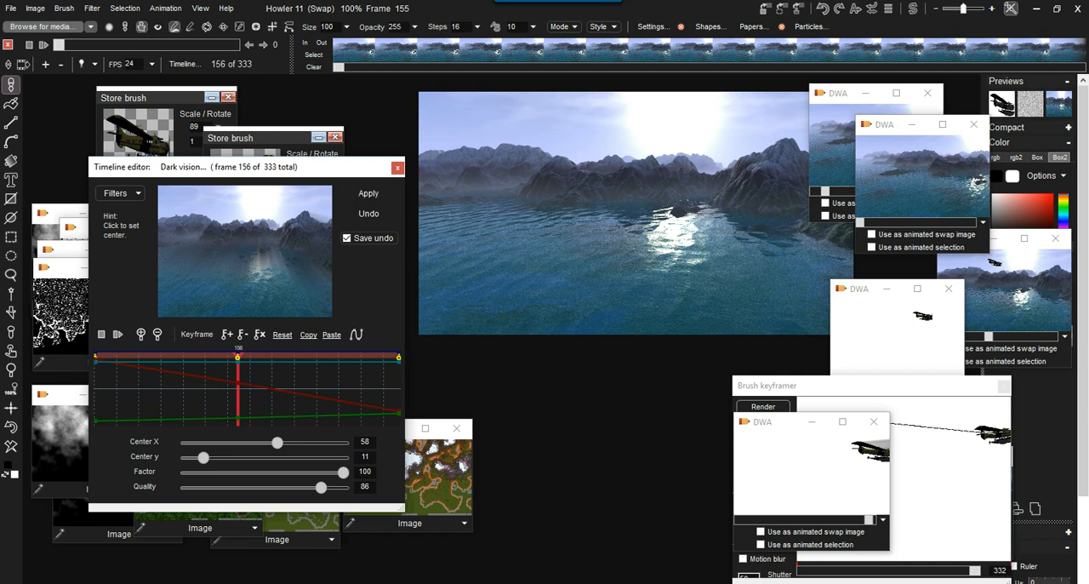
Add a keyframe at frame 73 with Center X raised to 80.
drag(237, 356, 162, 356)
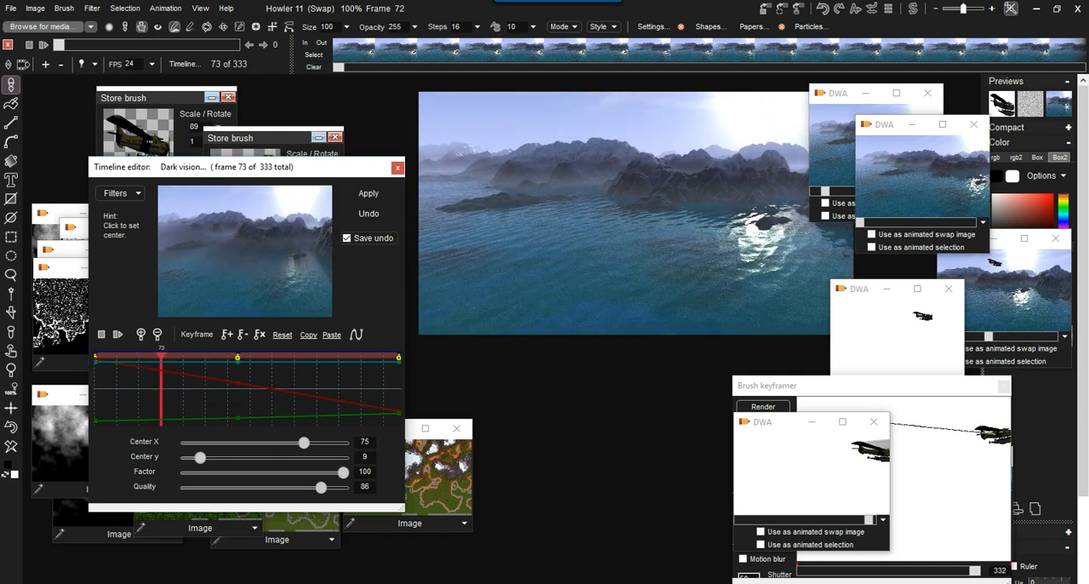
drag(303, 442, 311, 442)
click(226, 334)
Add a keyframe at frame 234 with the center at X 36, Y 16.
drag(328, 375, 318, 374)
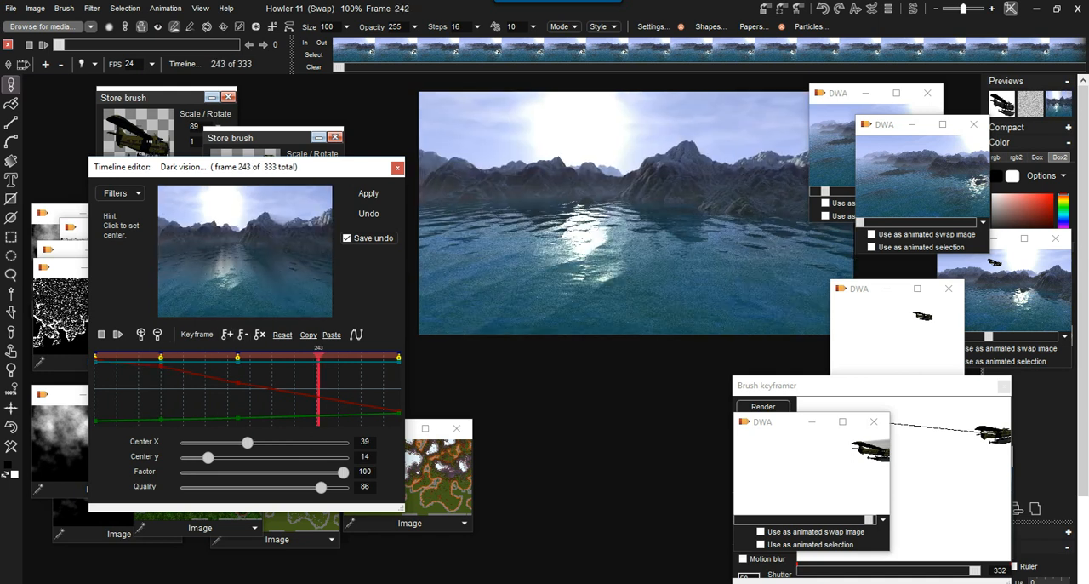
click(222, 206)
click(227, 334)
drag(218, 358, 310, 358)
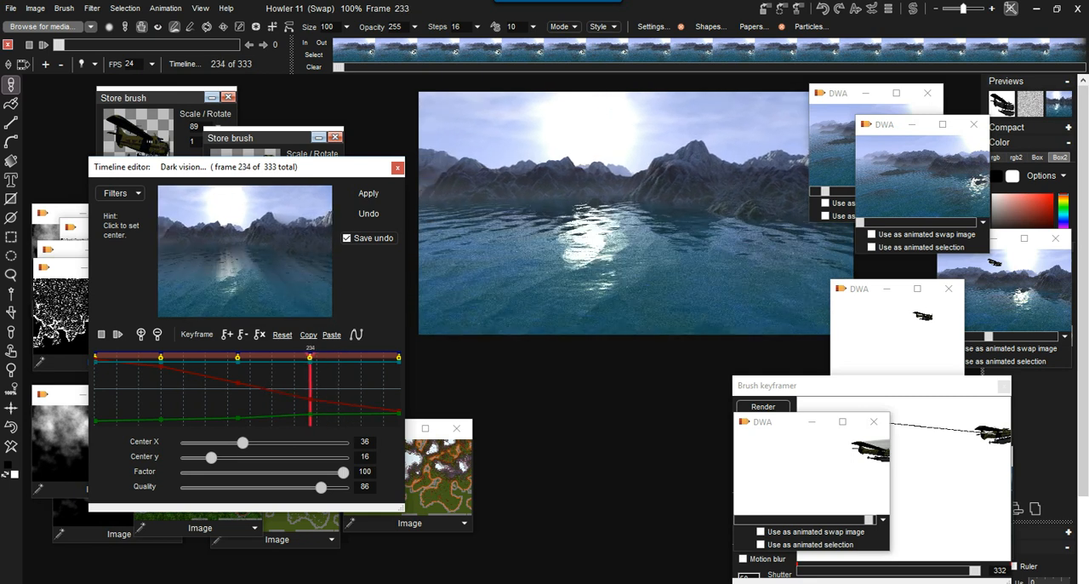
Widen the timeline editor and delete its second and fourth keyframes.
drag(405, 366, 664, 366)
drag(491, 357, 208, 357)
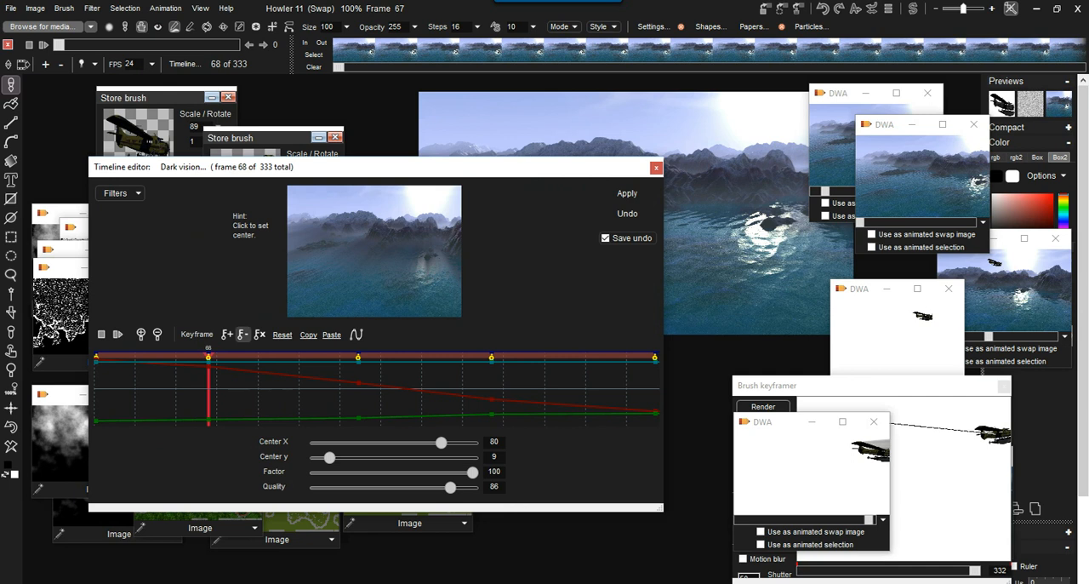
click(242, 335)
drag(486, 357, 497, 358)
click(242, 334)
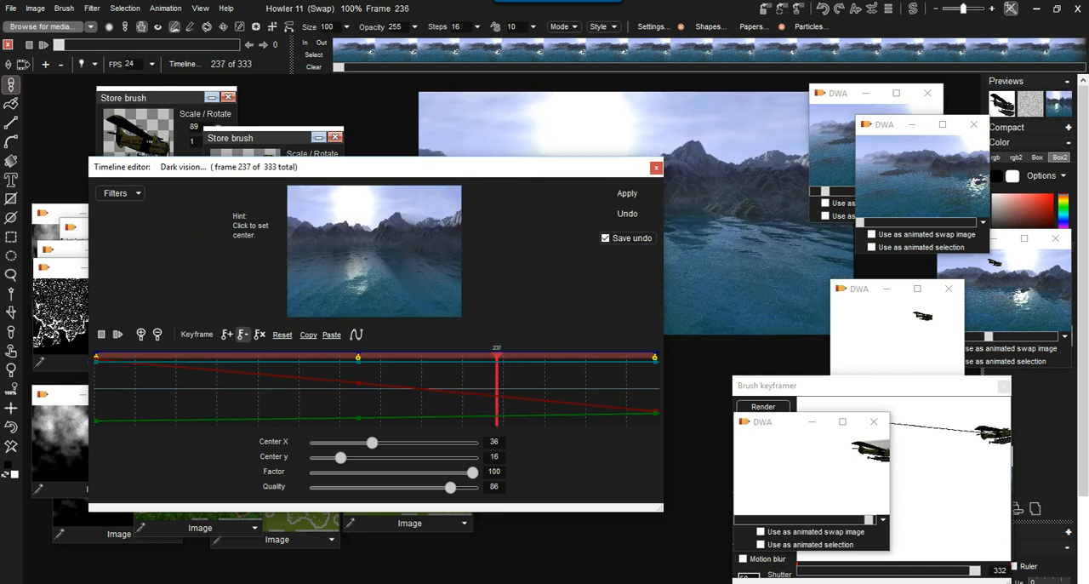
Move the timeline editor aside and restore the stored plane-on-white animation without streaks as the current animation.
mouse_move(340, 166)
mouse_down()
mouse_move(291, 177)
mouse_move(296, 223)
mouse_move(274, 198)
mouse_up()
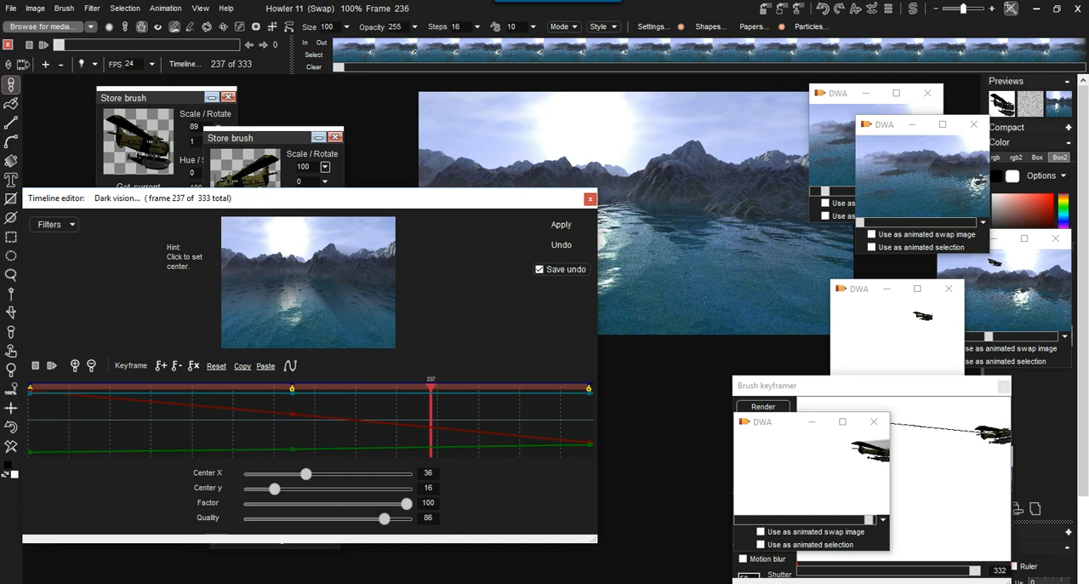
click(897, 339)
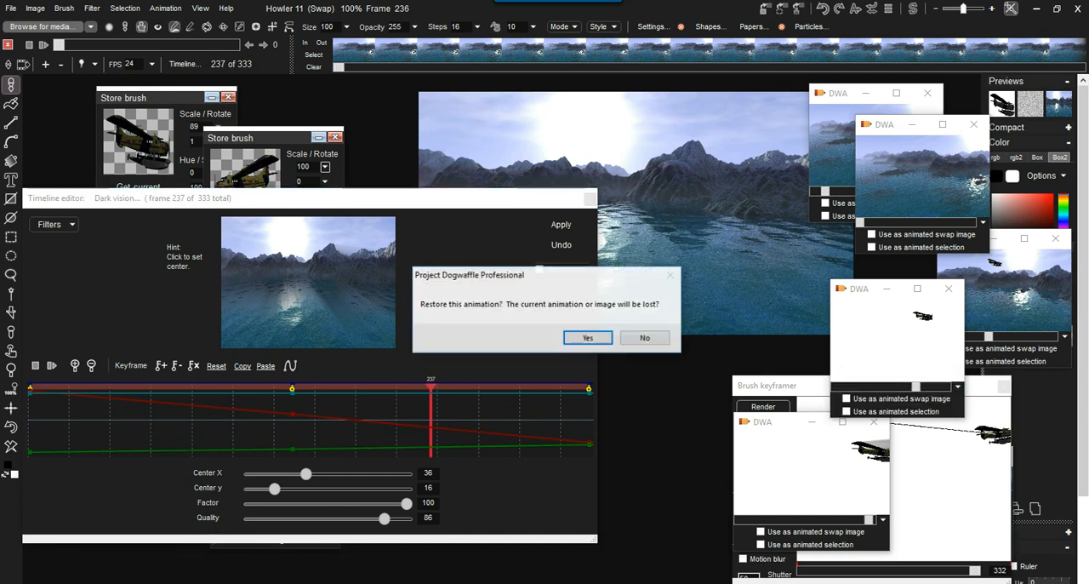
key(Return)
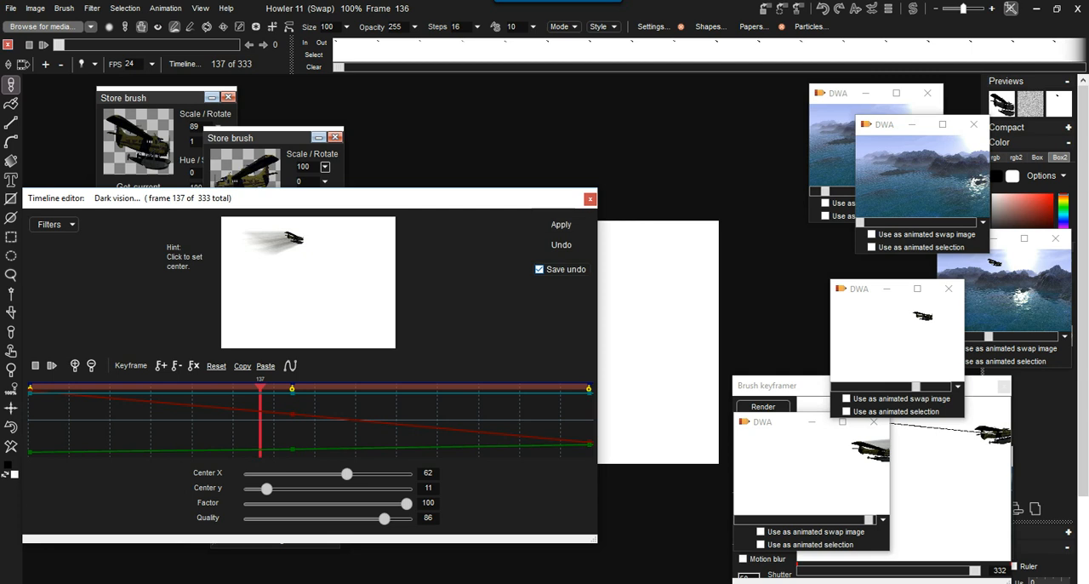
Apply the keyframed Dark vision filter to the plane animation and move the canvas clear of a narrowed timeline editor.
click(561, 225)
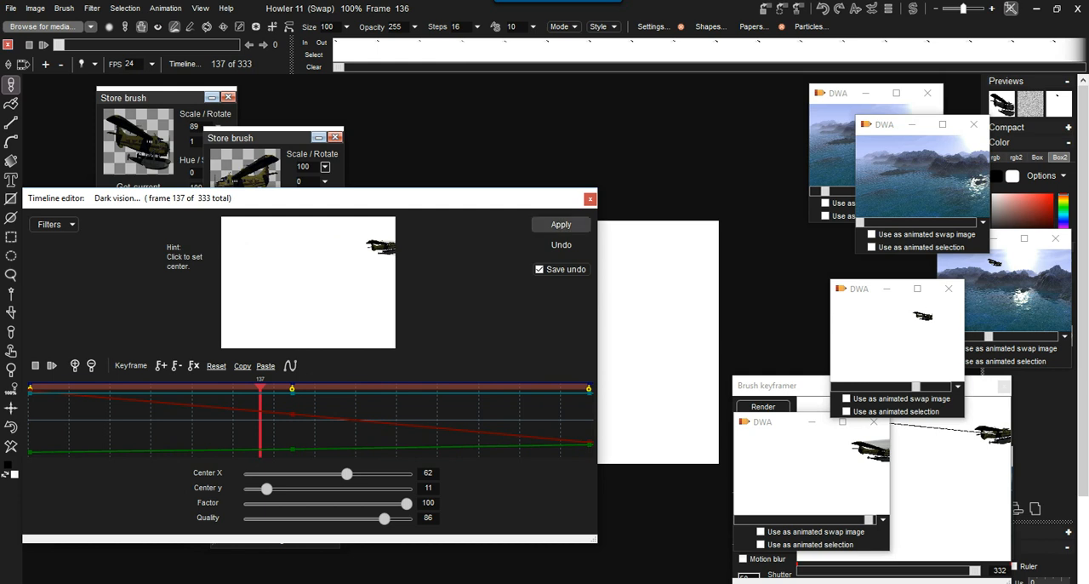
click(560, 224)
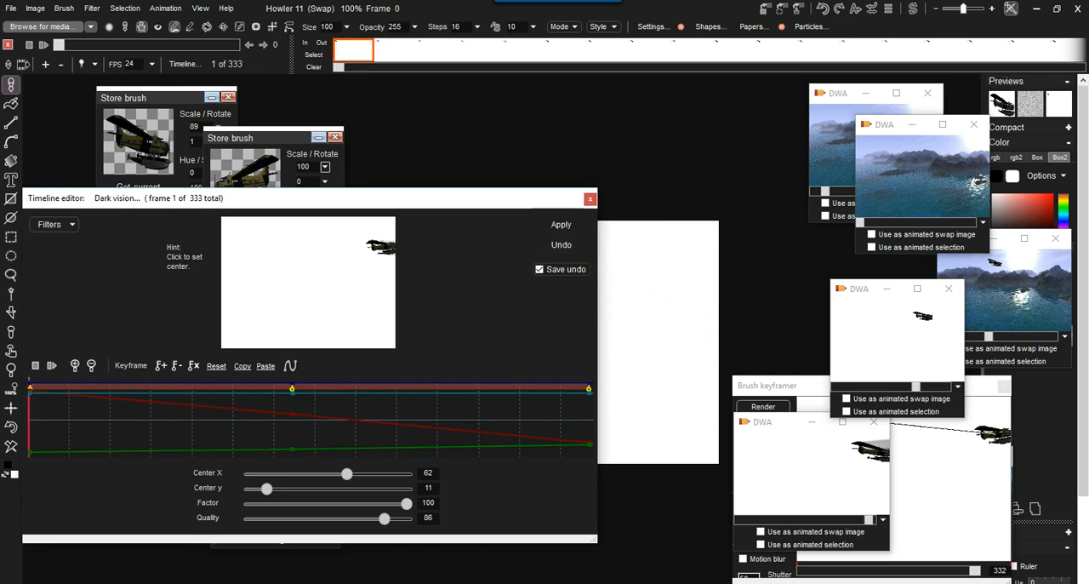
drag(596, 366, 420, 366)
drag(527, 357, 633, 228)
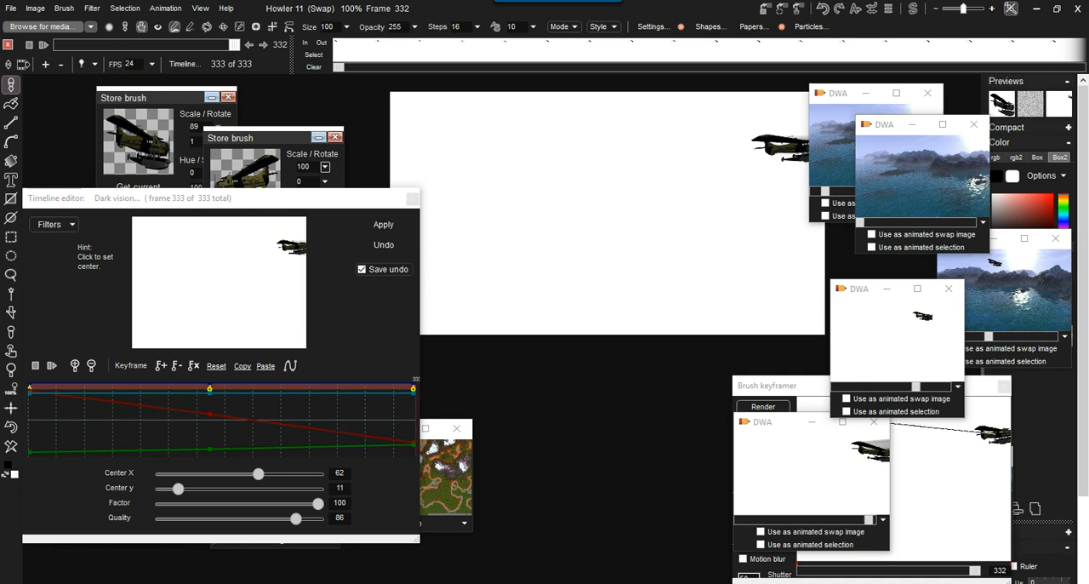
Store the streaked plane animation to disc and move its window beside the Brush keyframer.
click(165, 8)
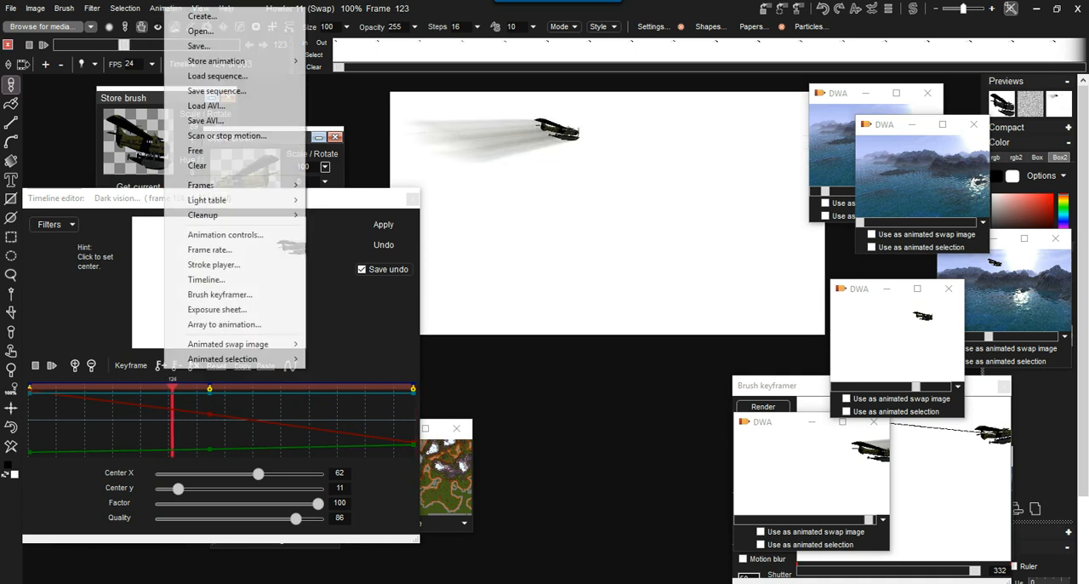
mouse_move(221, 61)
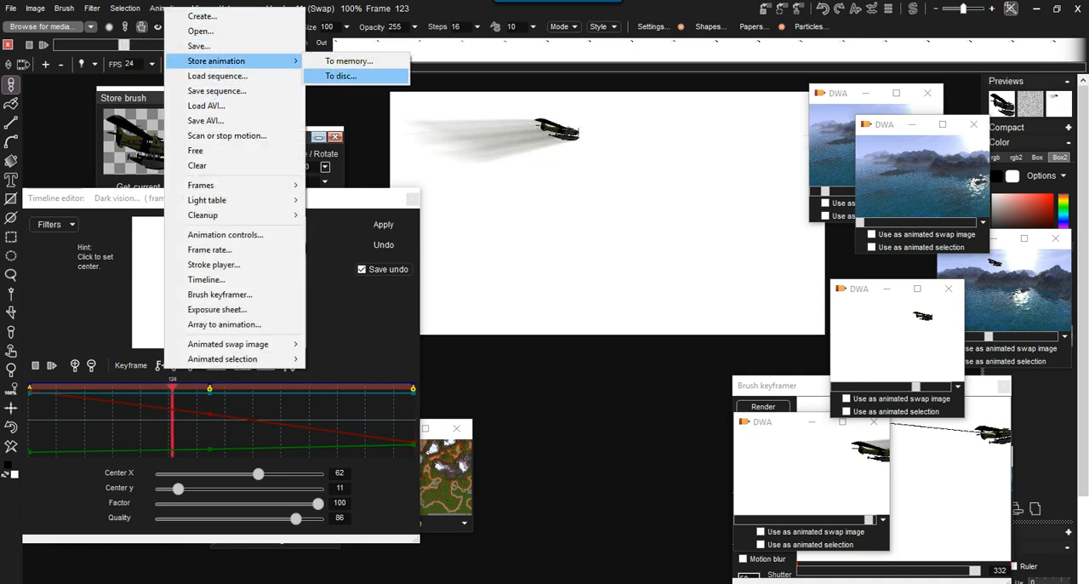
click(340, 76)
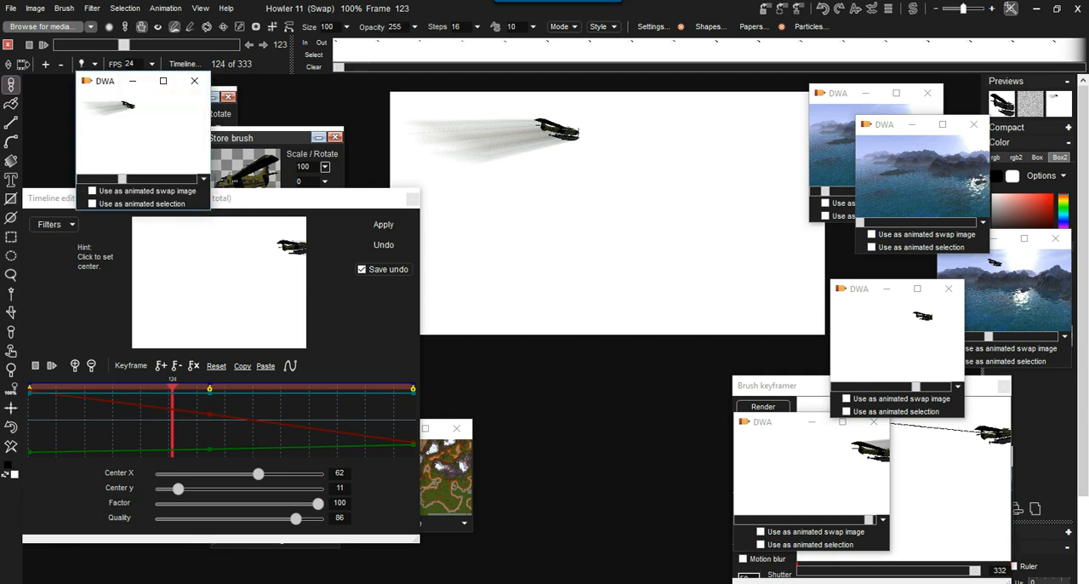
mouse_move(116, 81)
mouse_down()
mouse_move(723, 261)
mouse_move(639, 368)
mouse_move(660, 402)
mouse_up()
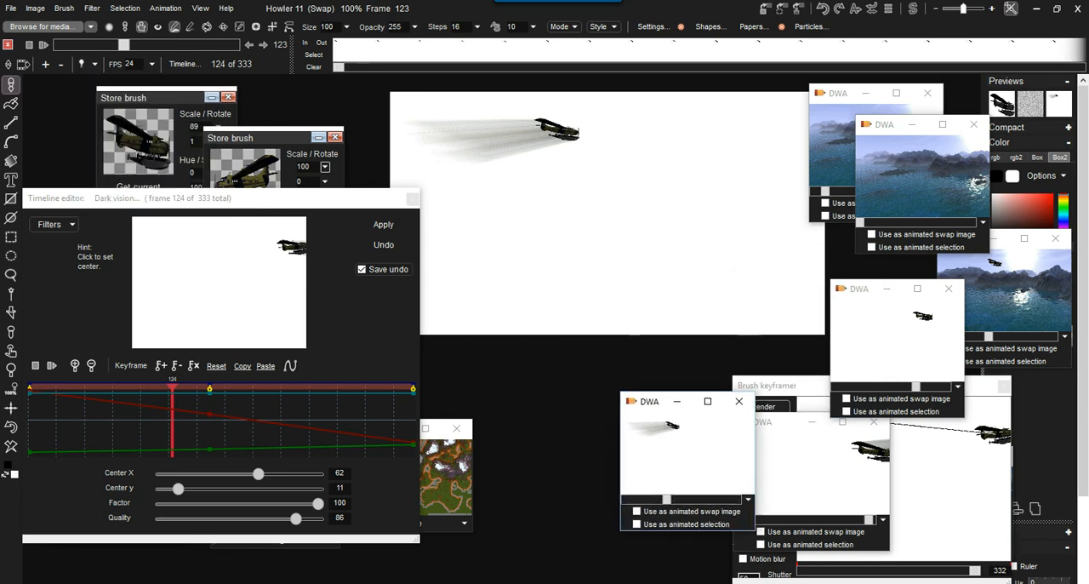
Apply the Dark vision filter twice more to the plane animation to lengthen the streaks.
click(383, 224)
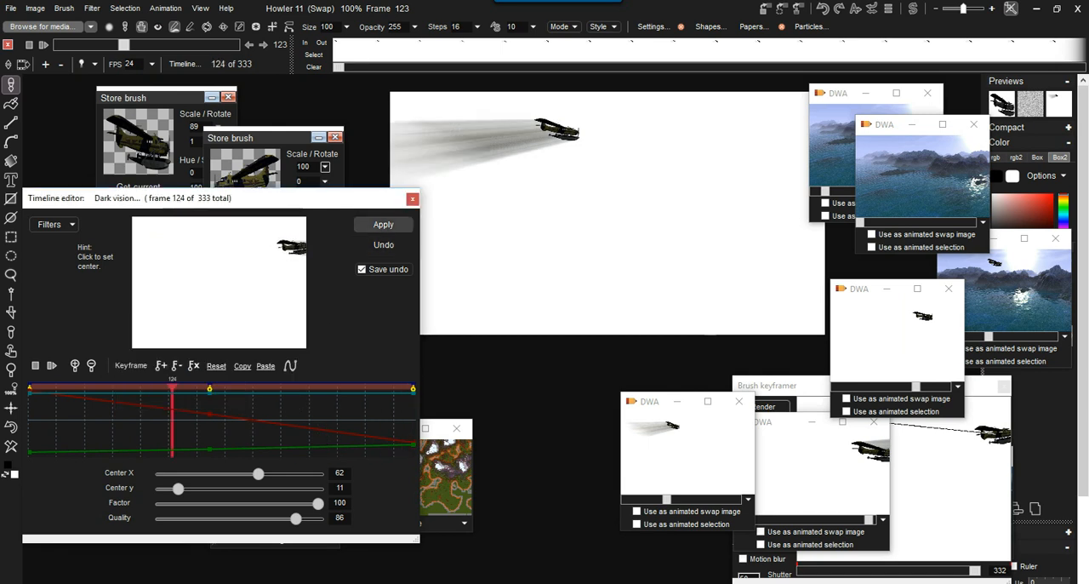
click(383, 225)
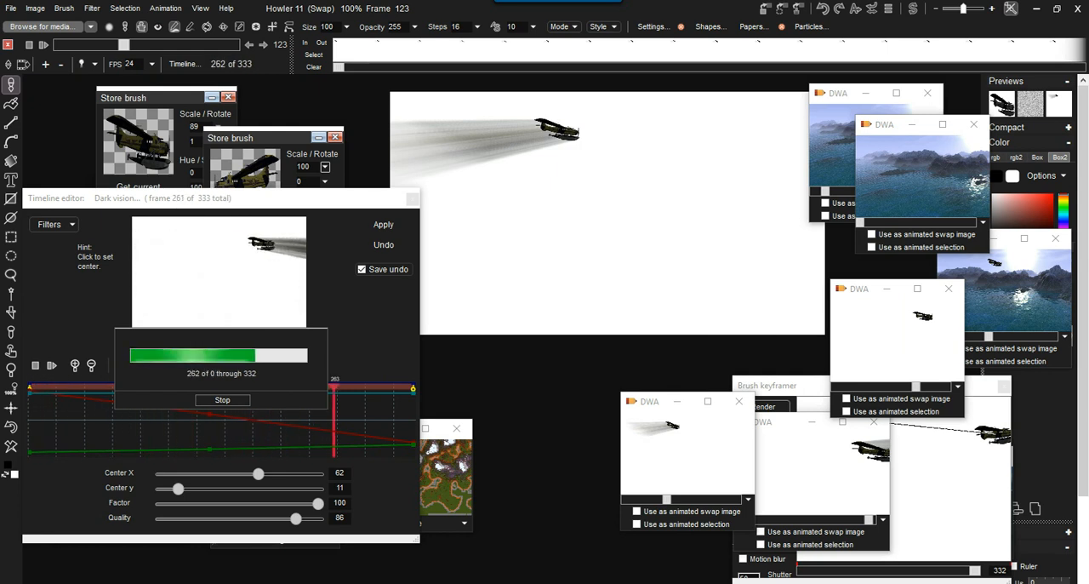
Store the longer-streaked plane animation to disc, then enlarge its window and place it below the canvas.
click(166, 8)
mouse_move(255, 62)
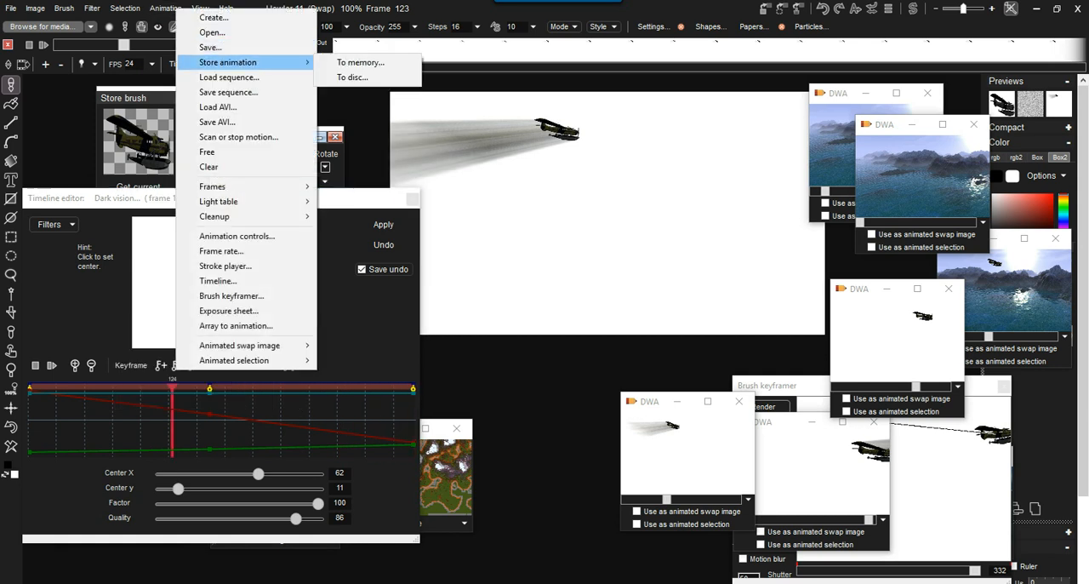
click(352, 77)
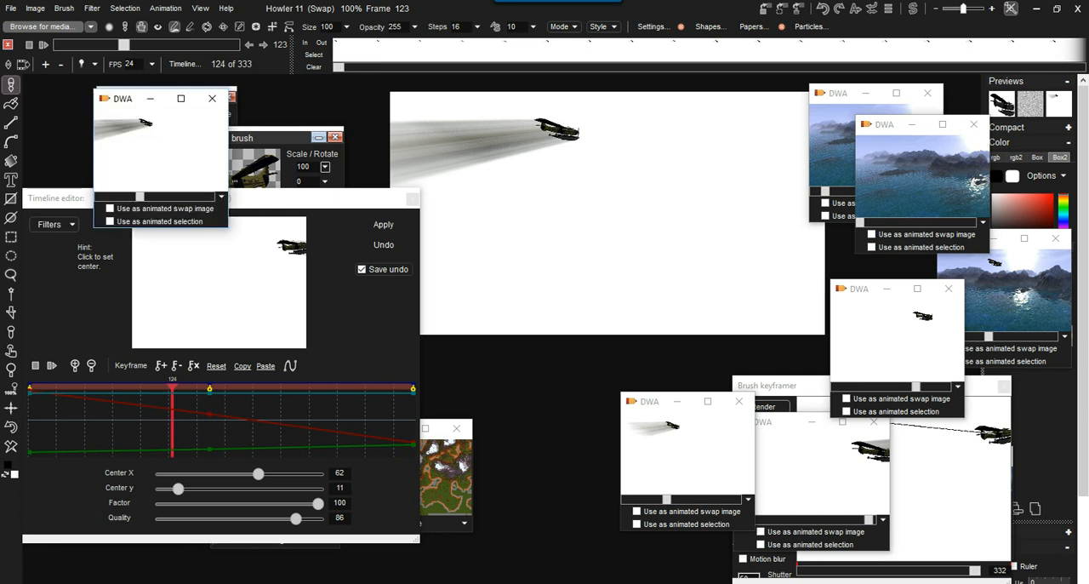
mouse_move(128, 99)
mouse_down()
mouse_move(519, 186)
mouse_move(520, 207)
mouse_up()
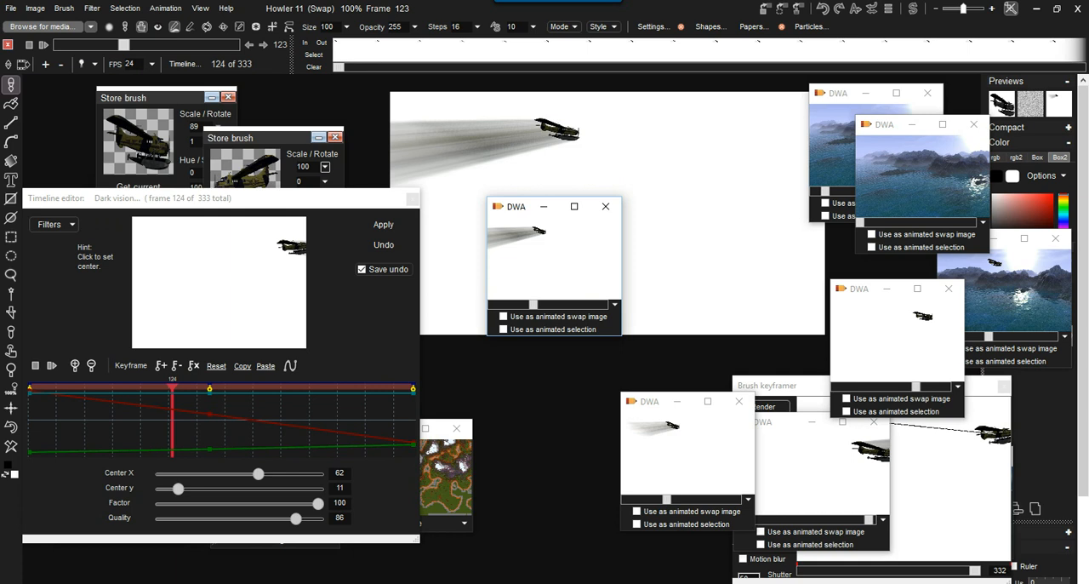
drag(621, 334, 757, 432)
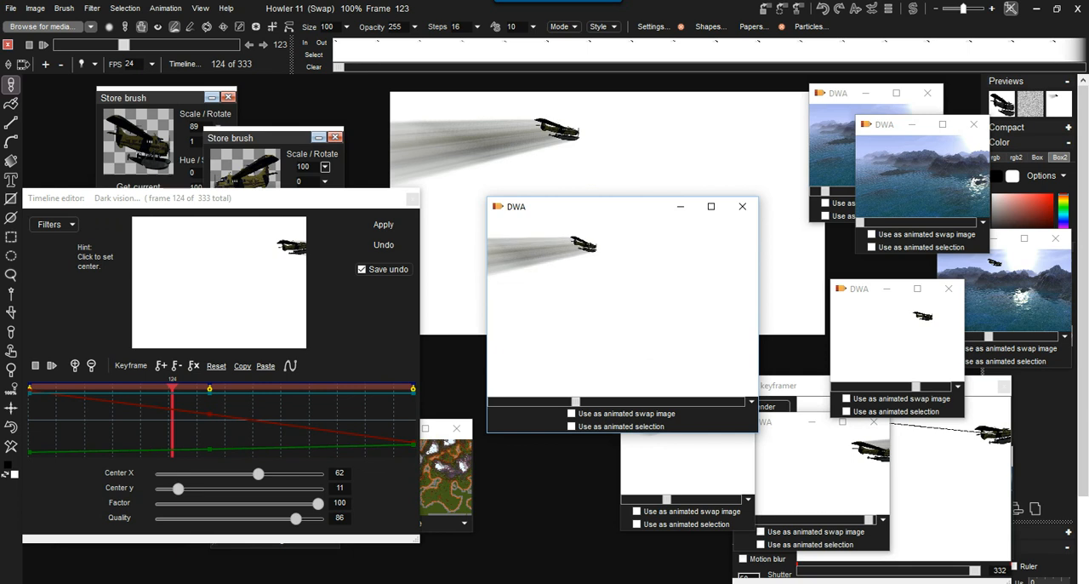
drag(587, 207, 479, 347)
Restore the stored seascape animation without the plane as the current animation.
double_click(921, 175)
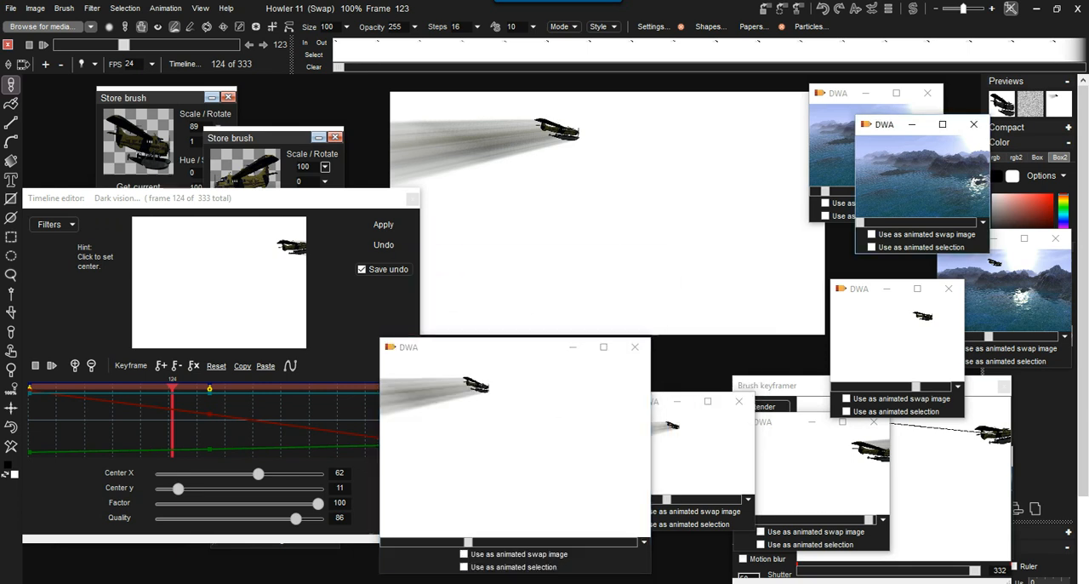
key(Return)
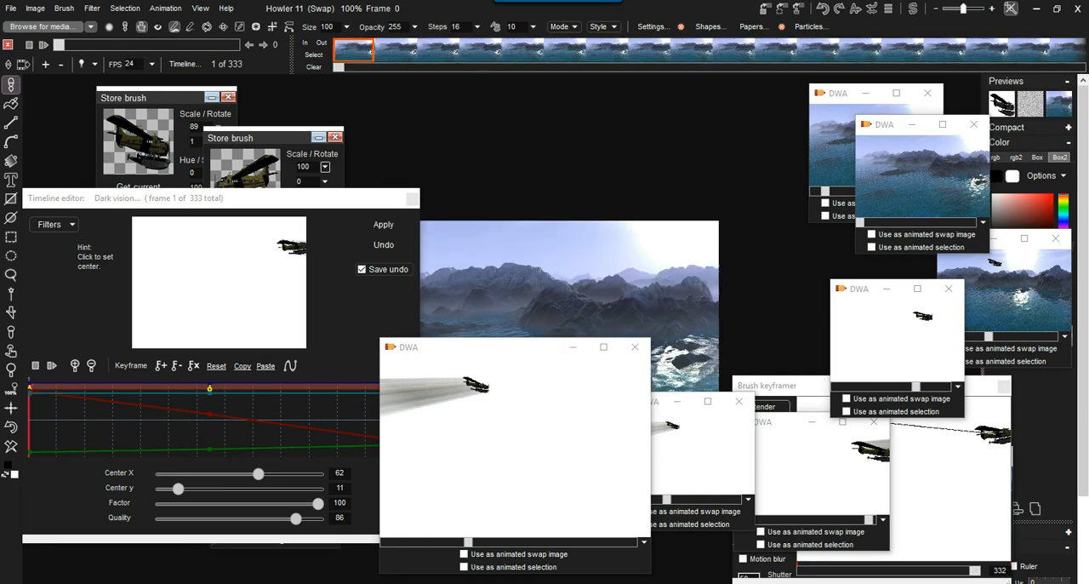